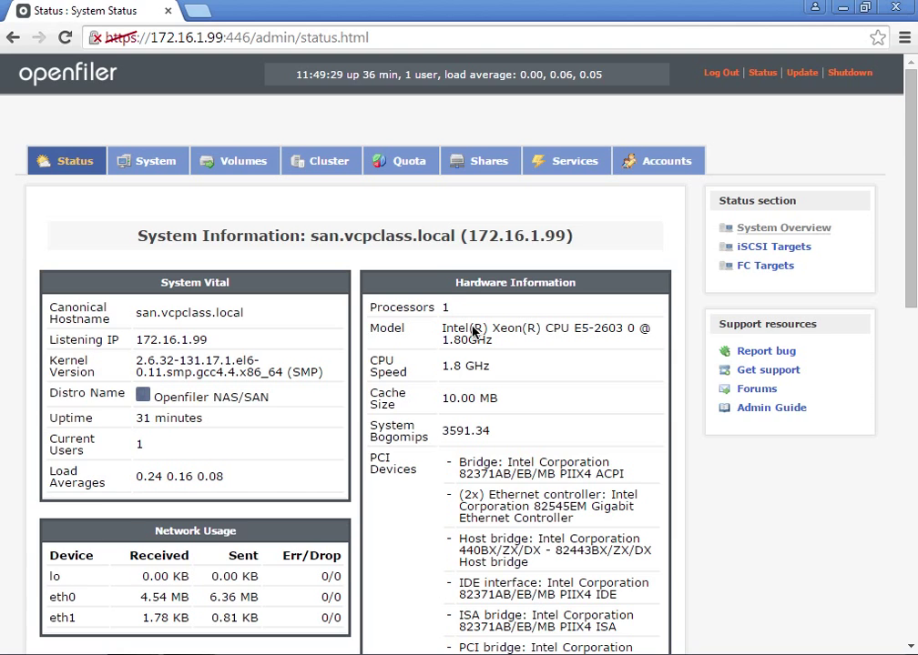
# On /dev/sda, create primary partition /dev/sda4 of type Physical volume, starting at cylinder 1290.
pyautogui.click(254, 170)
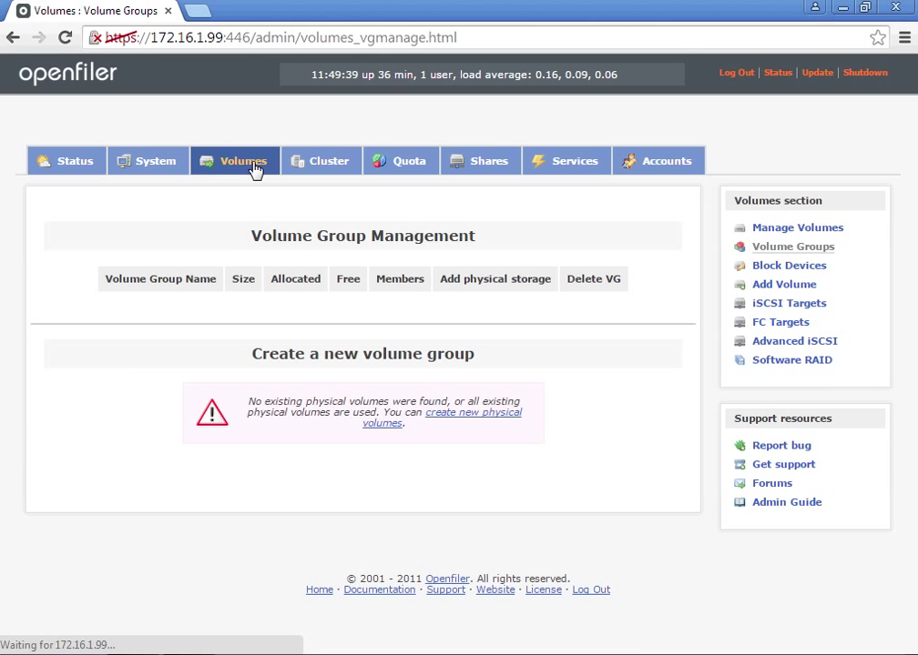
pyautogui.click(780, 269)
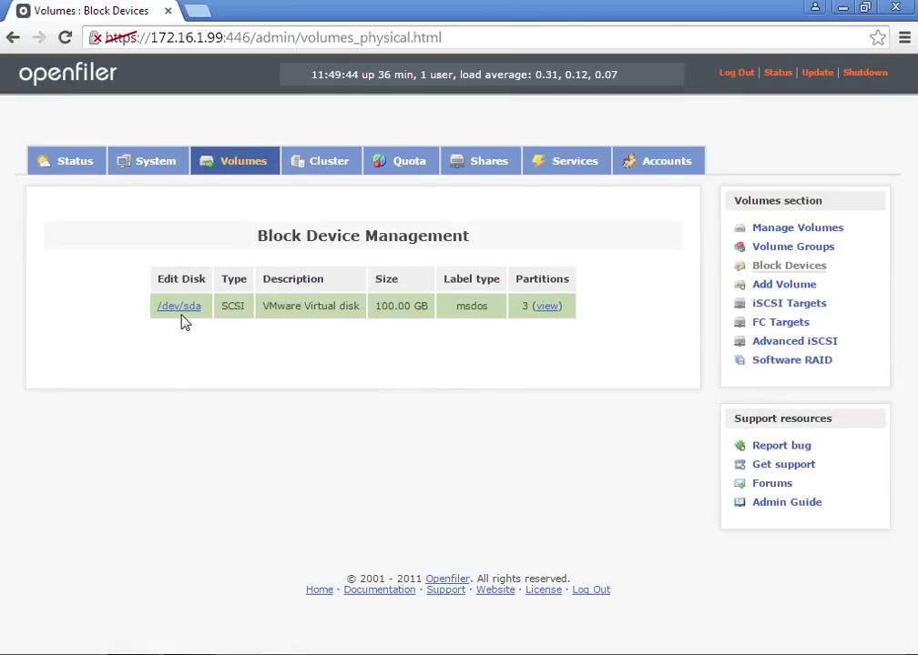
pyautogui.click(177, 311)
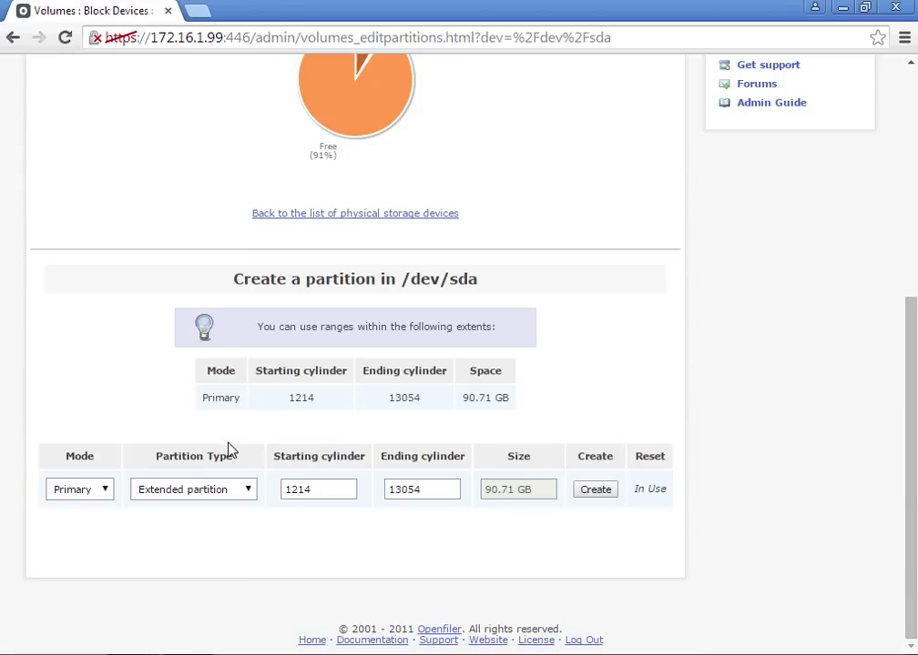
pyautogui.moveTo(324, 493); pyautogui.dragTo(298, 493)
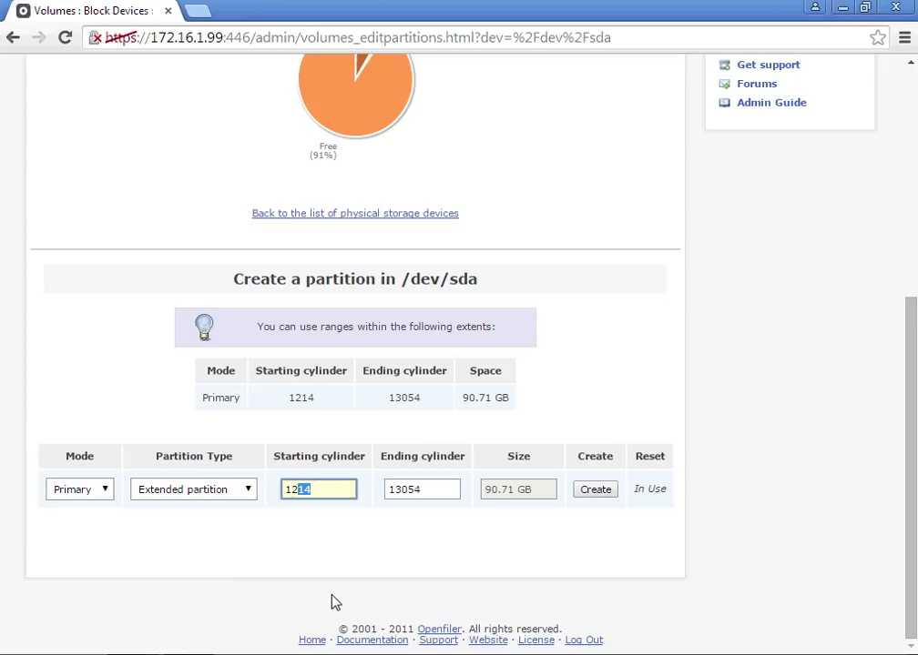
pyautogui.write('90')
pyautogui.click(226, 492)
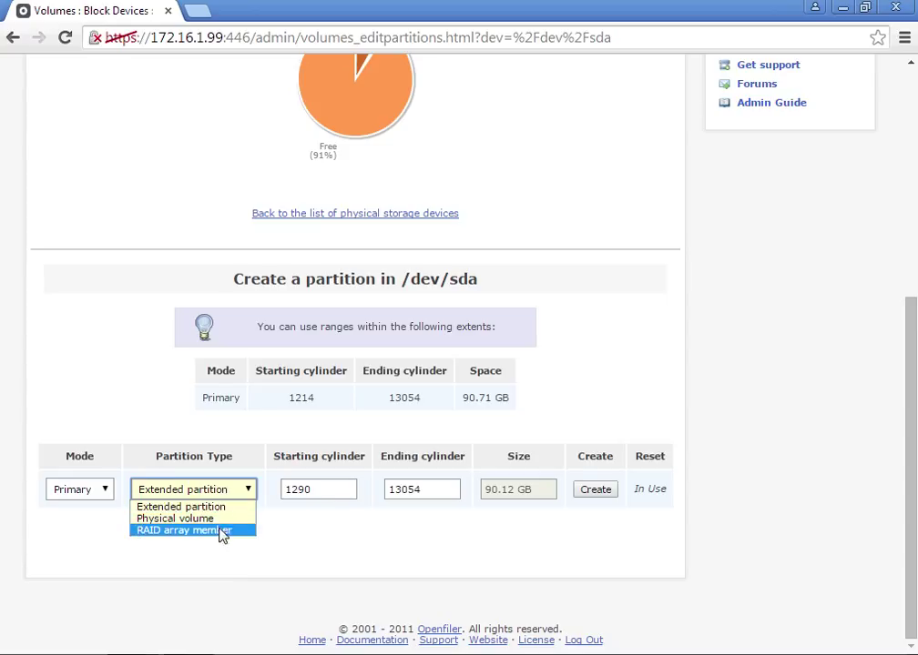
pyautogui.click(212, 519)
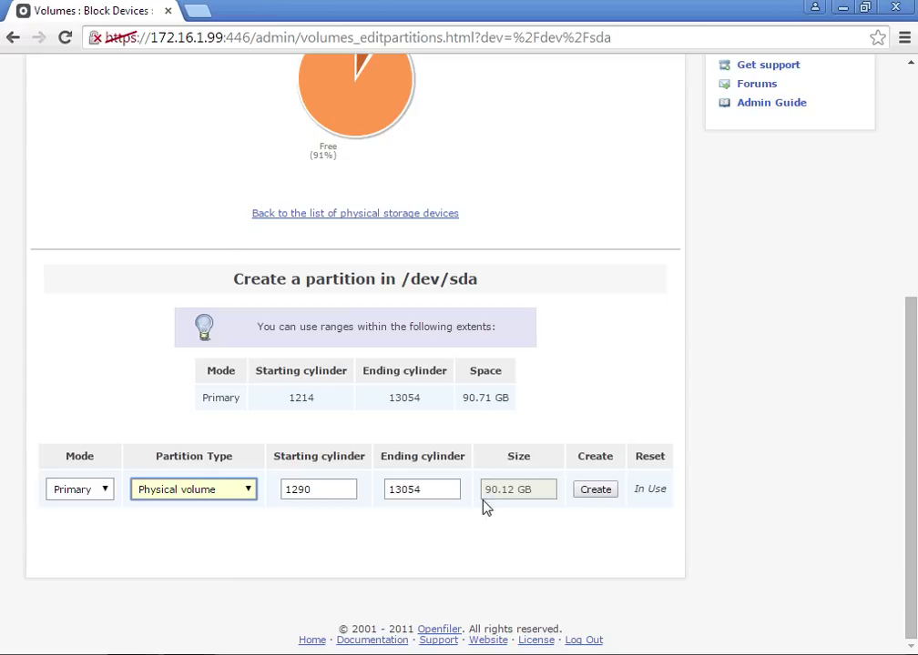
pyautogui.click(598, 496)
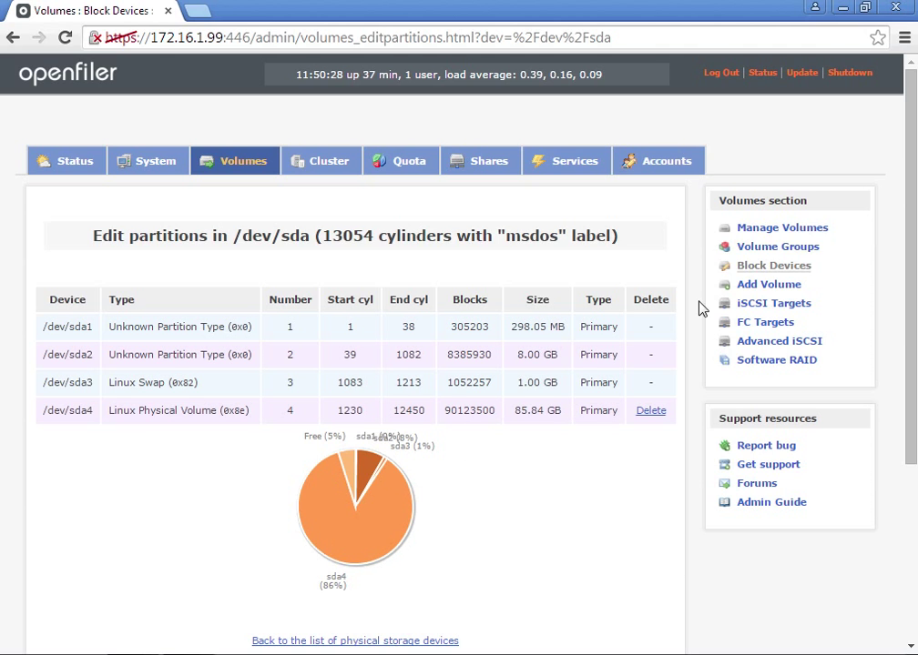
# Create volume group volgrp01 from /dev/sda4 and verify its member physical volumes.
pyautogui.click(786, 251)
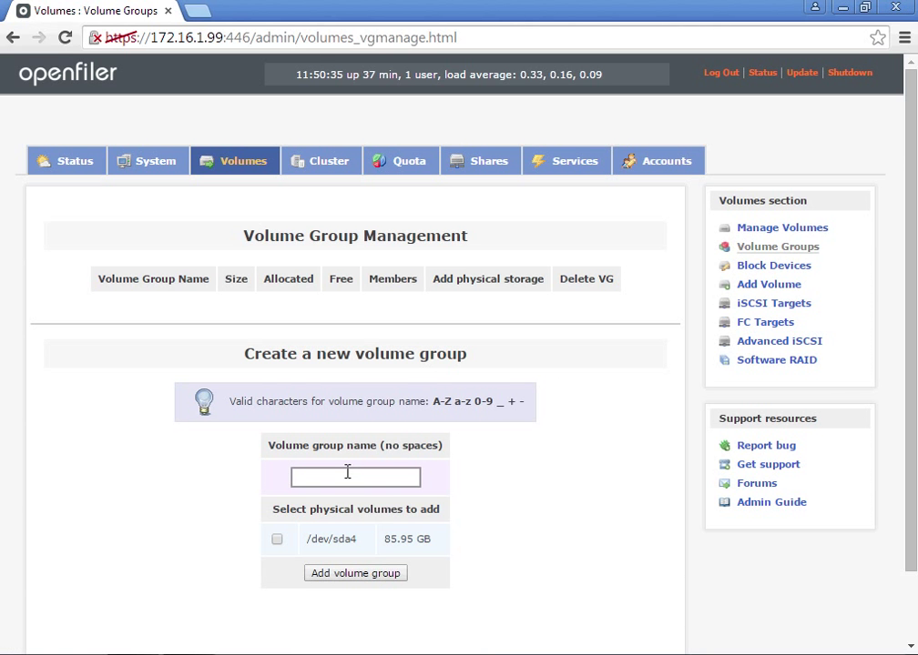
pyautogui.click(299, 473)
pyautogui.write('volgrp')
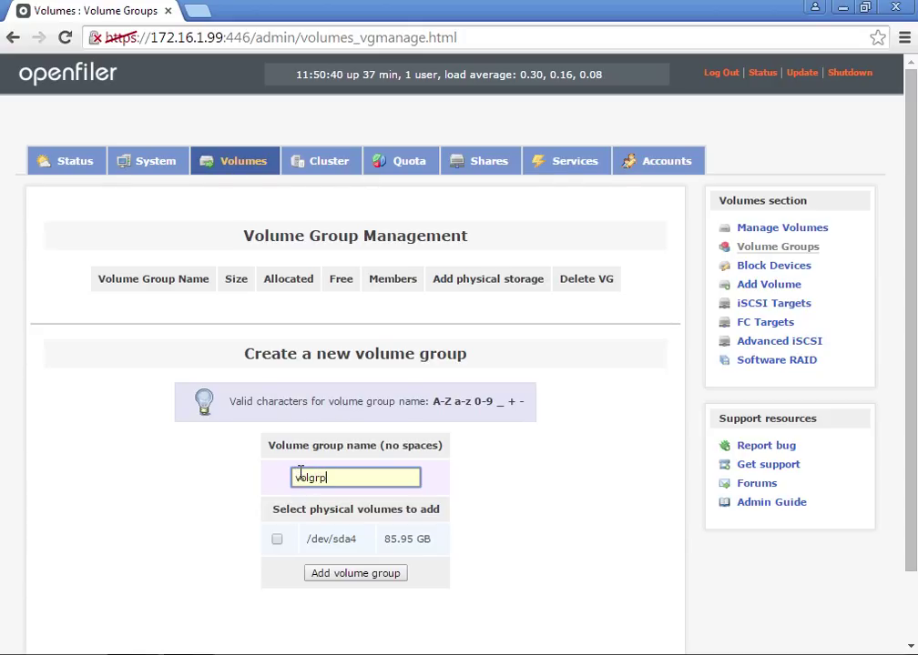
pyautogui.write('01')
pyautogui.click(278, 541)
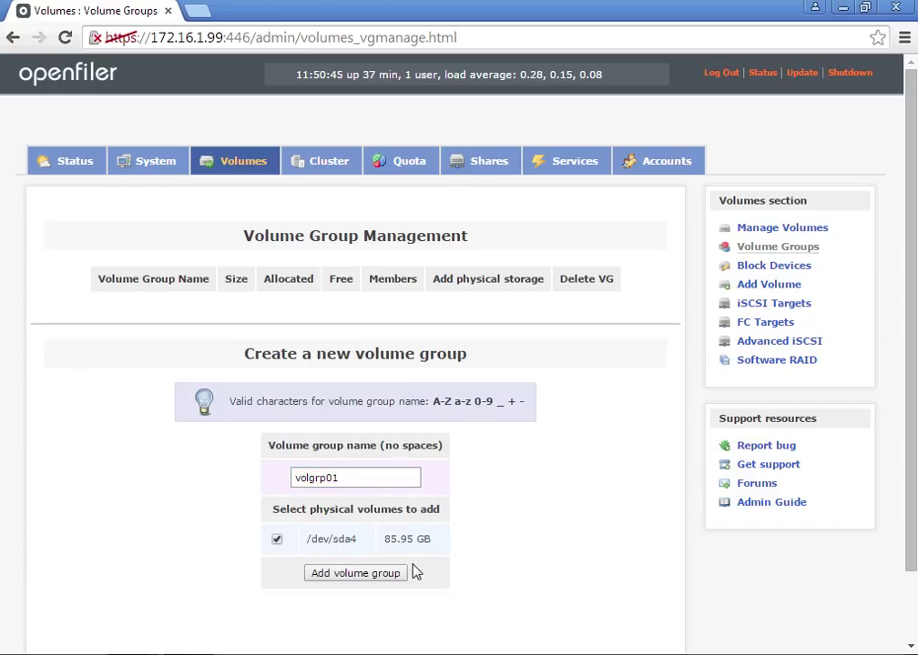
pyautogui.click(378, 575)
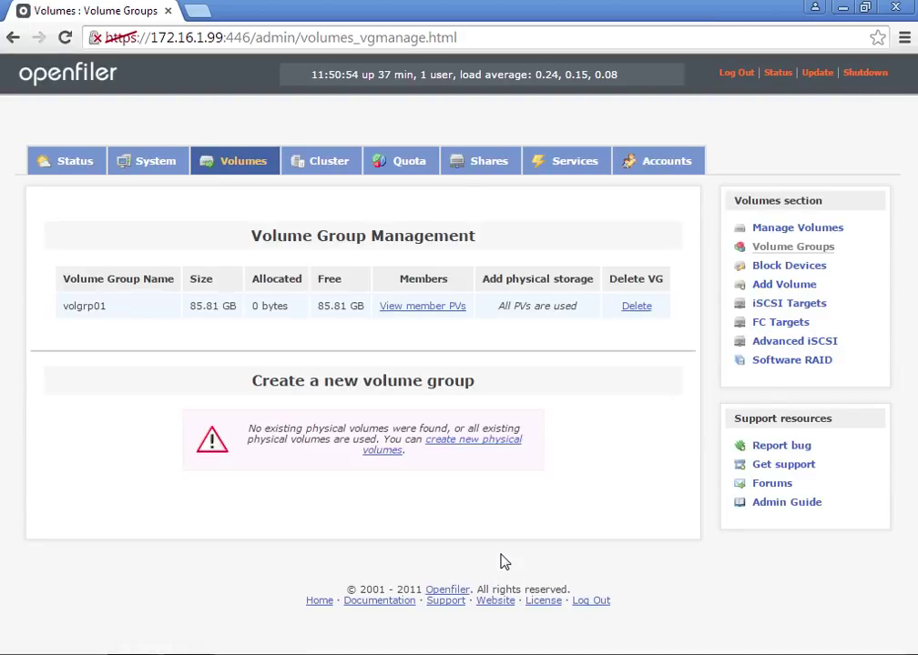
pyautogui.click(422, 309)
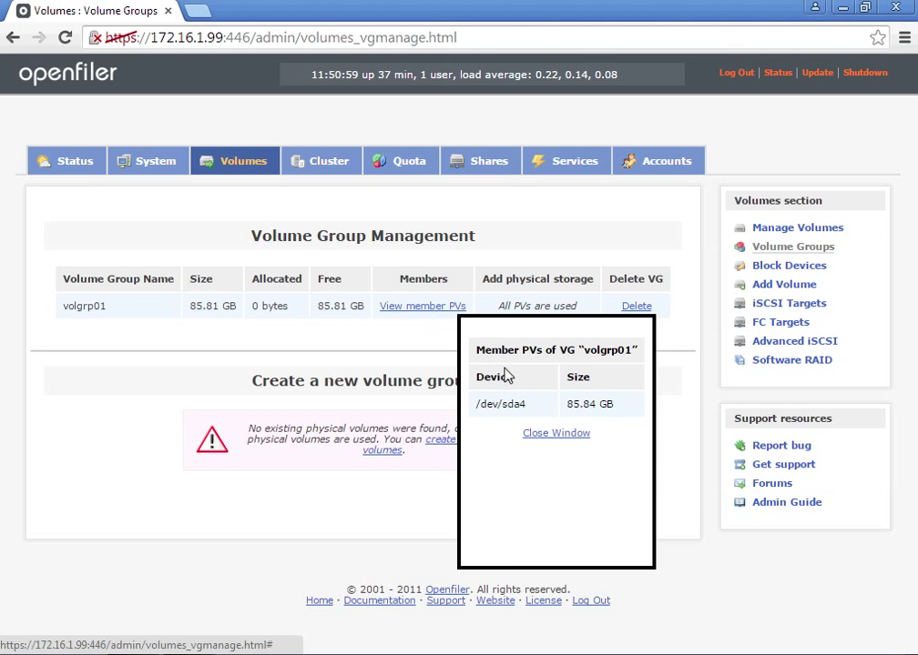
pyautogui.click(572, 434)
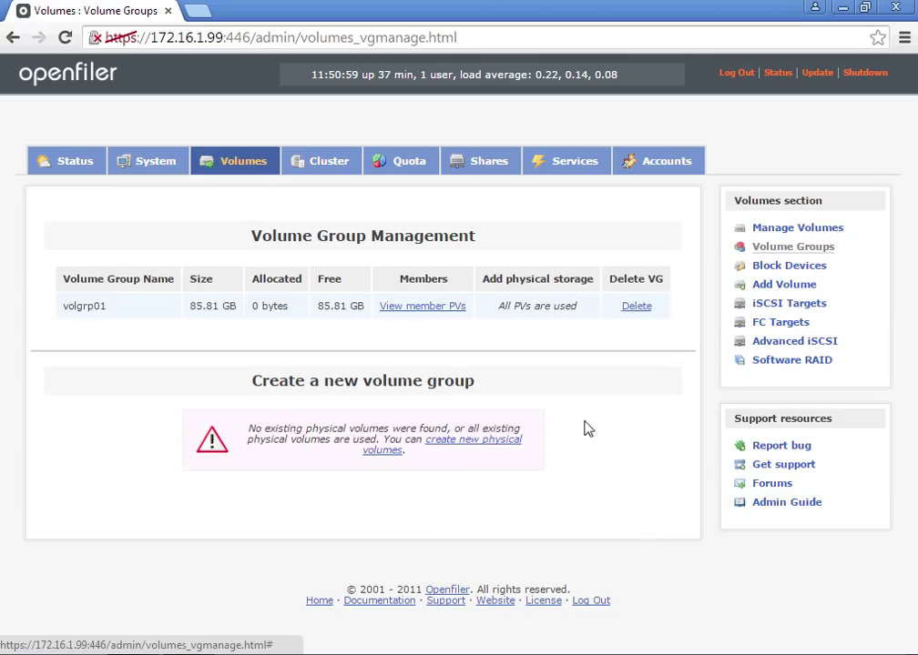
# Start a new volume in volgrp01 named PRIVATELUN0.
pyautogui.click(794, 288)
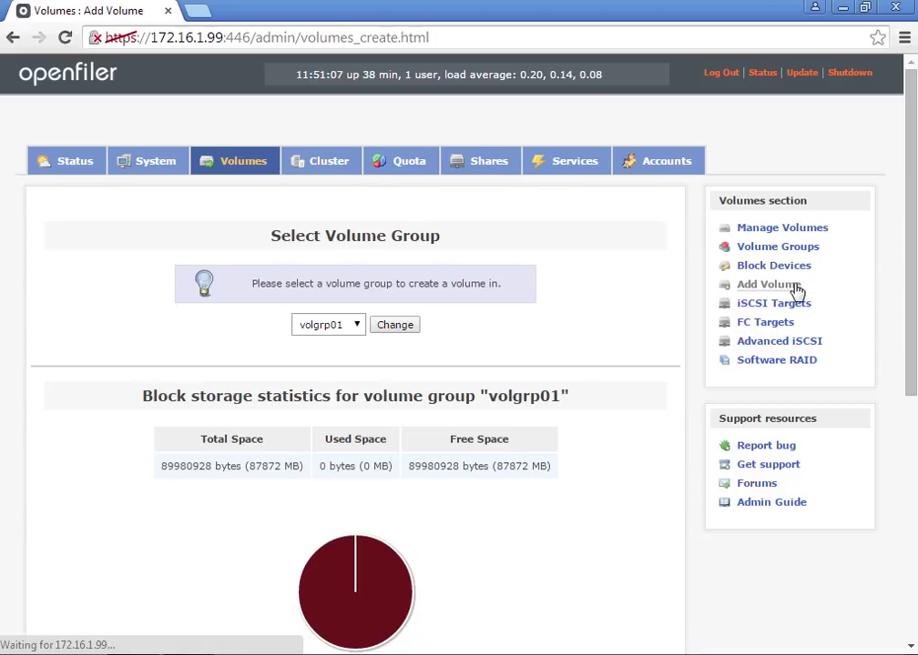
pyautogui.scroll(-1, 349, 374)
pyautogui.scroll(-2, 352, 375)
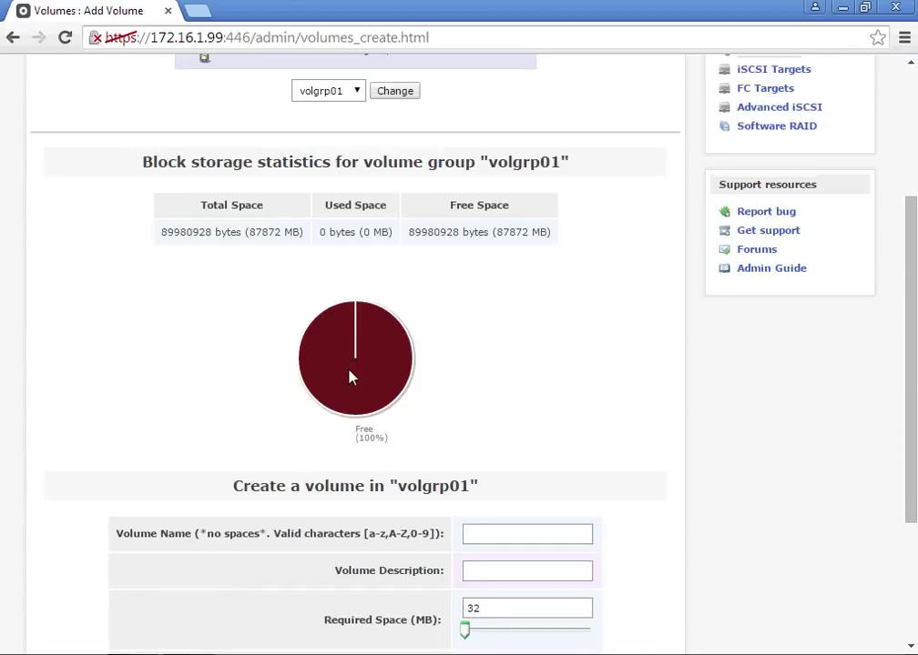
pyautogui.scroll(-2, 352, 377)
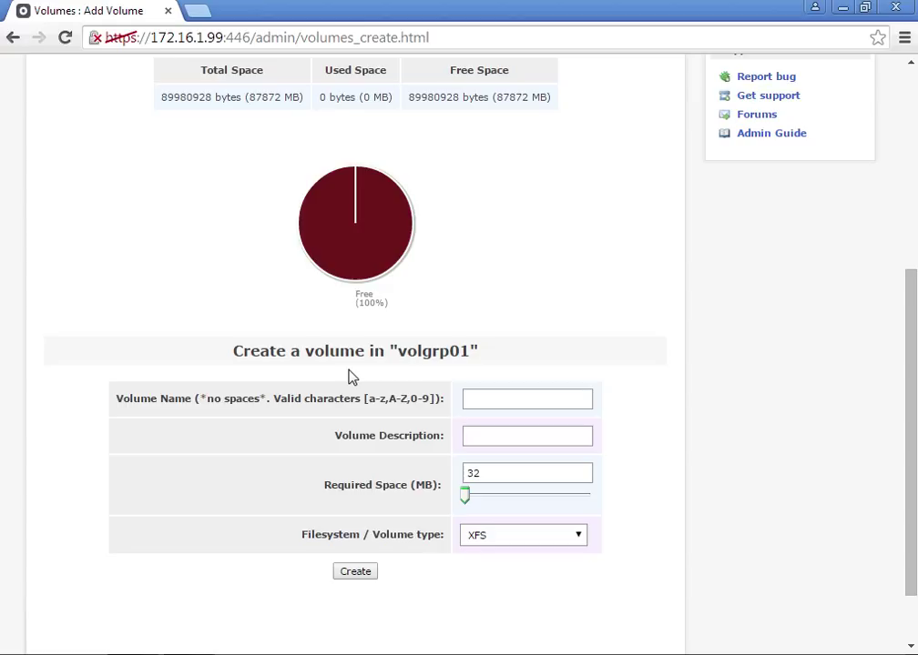
pyautogui.click(497, 403)
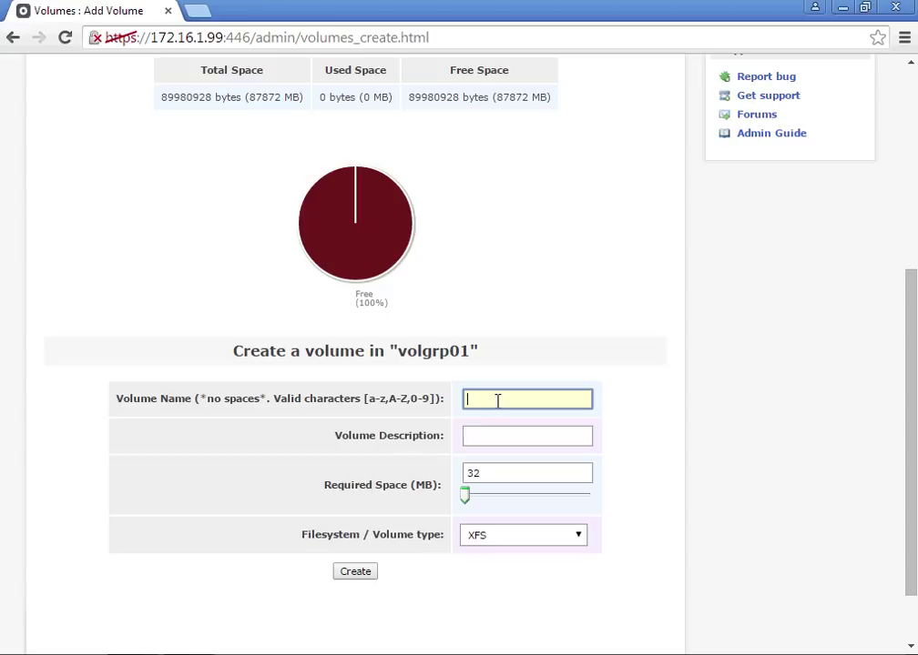
pyautogui.write('P')
pyautogui.write('RI')
pyautogui.write('VATEI')
pyautogui.write('un')
pyautogui.press('BackSpace')
pyautogui.press('BackSpace')
pyautogui.press('BackSpace')
pyautogui.write('LUN0')
# Give it description lun0, 10450 MB space and block (iSCSI,FC,etc) type, then create it.
pyautogui.click(503, 436)
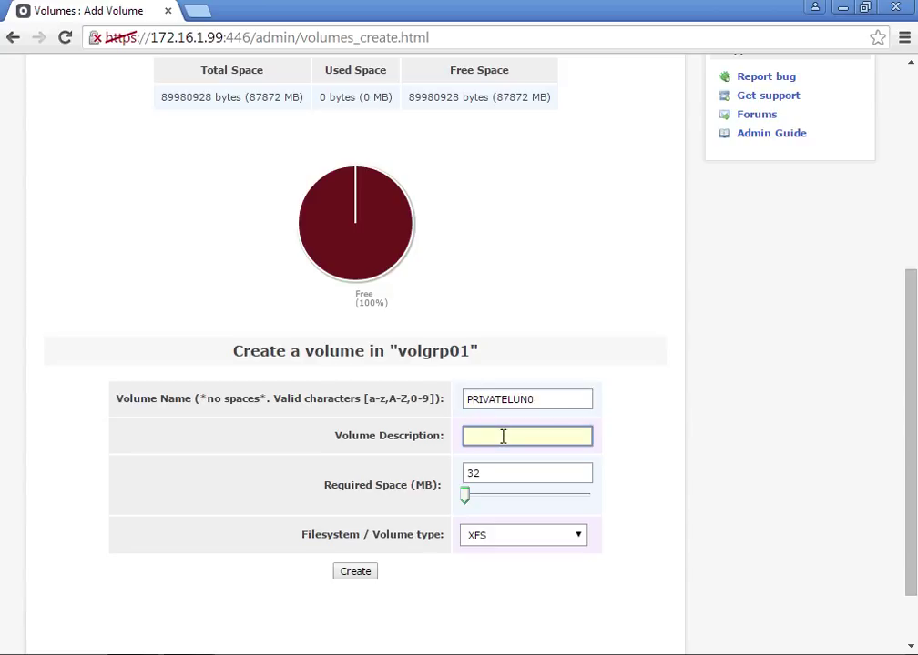
pyautogui.write('lun0')
pyautogui.moveTo(494, 473); pyautogui.dragTo(431, 481)
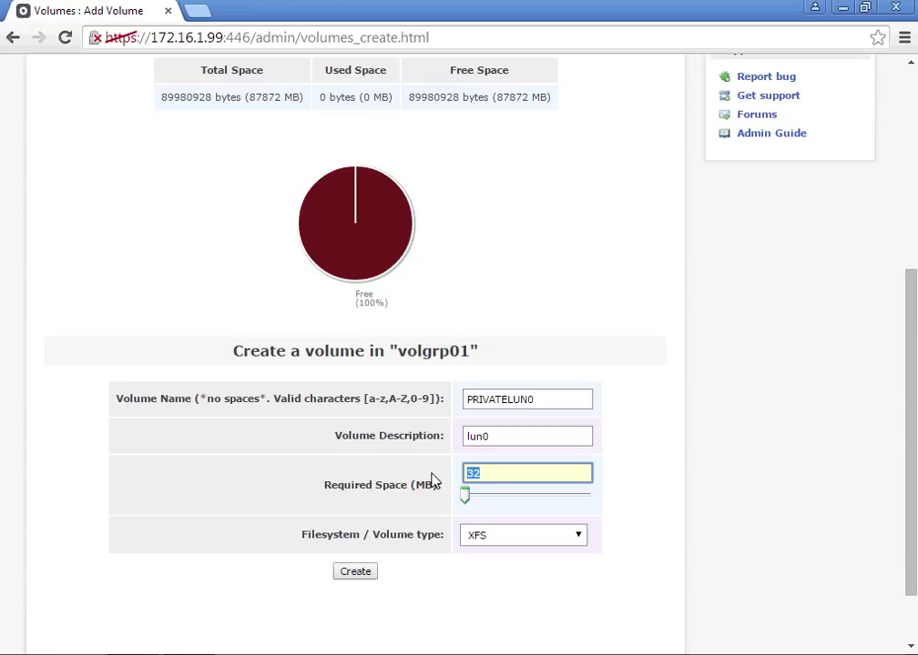
pyautogui.write('10450')
pyautogui.press('Tab')
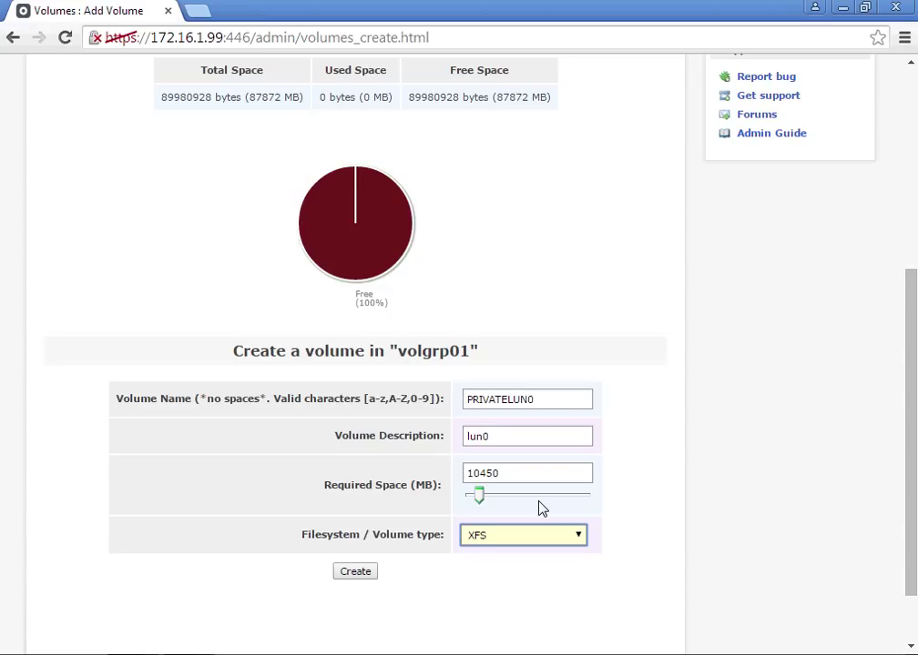
pyautogui.click(502, 538)
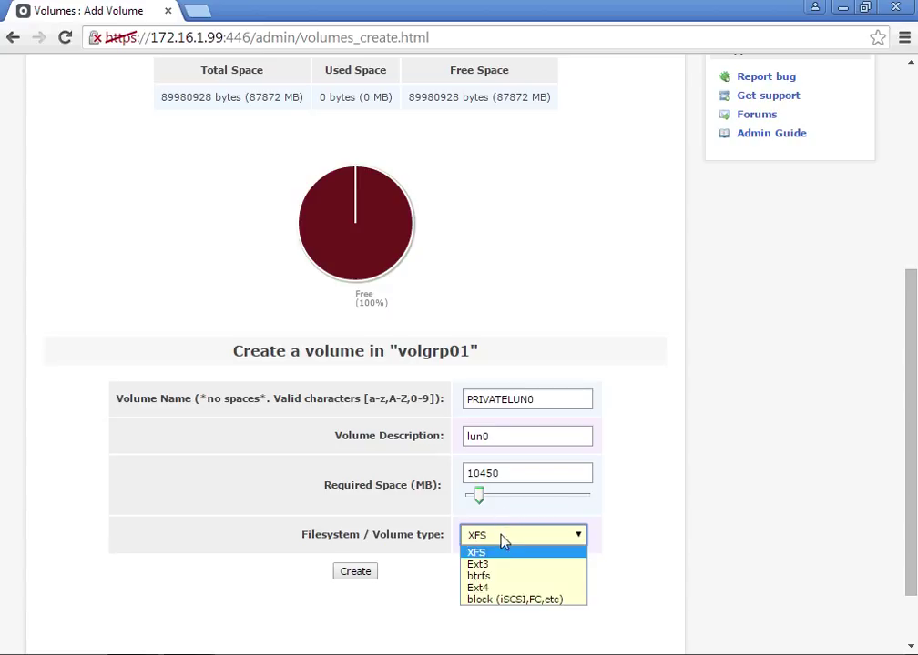
pyautogui.click(506, 601)
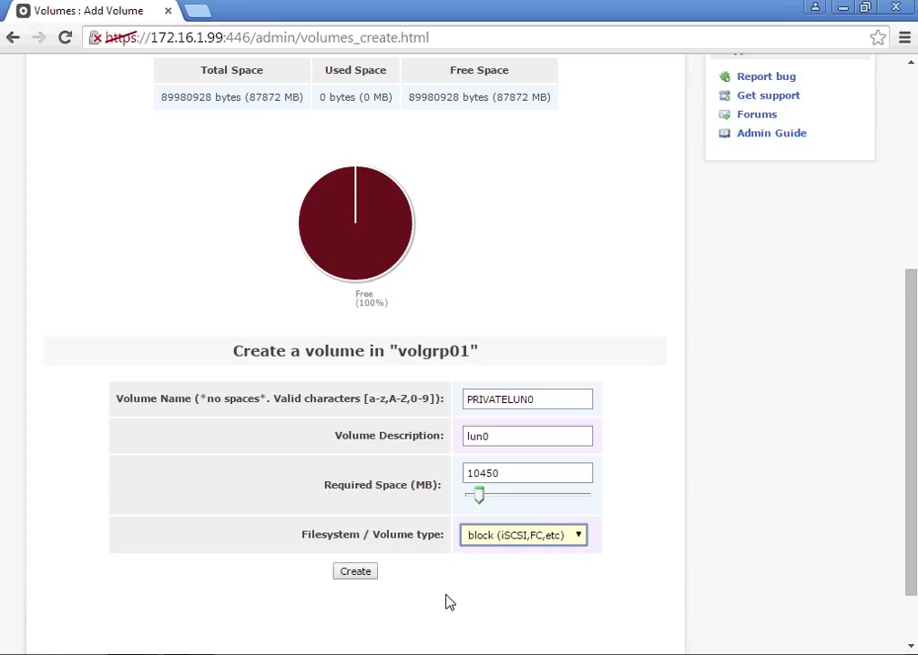
pyautogui.click(356, 572)
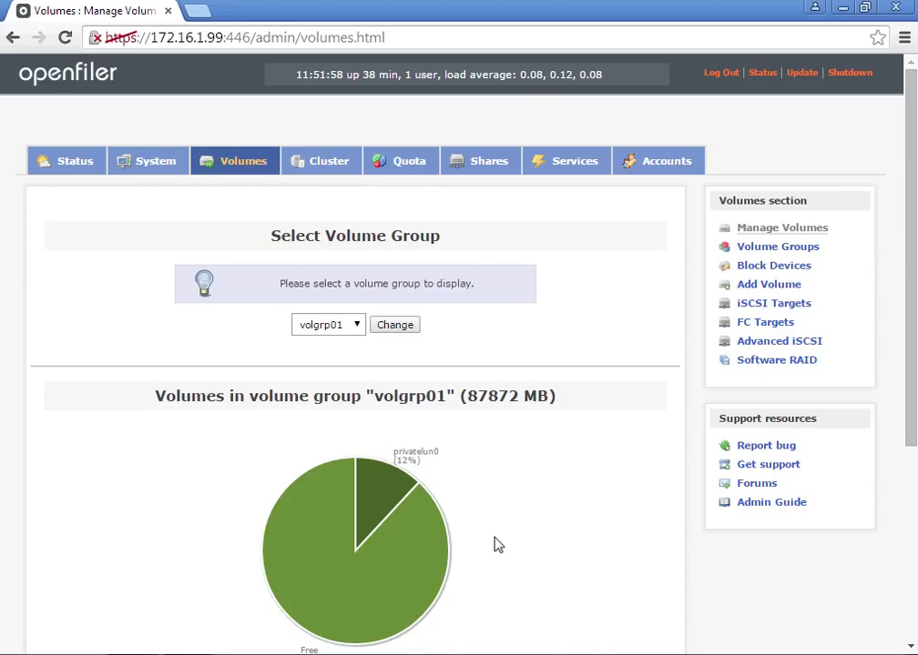
# Start another new volume and name it PRIVATELUN1.
pyautogui.scroll(-5, 496, 551)
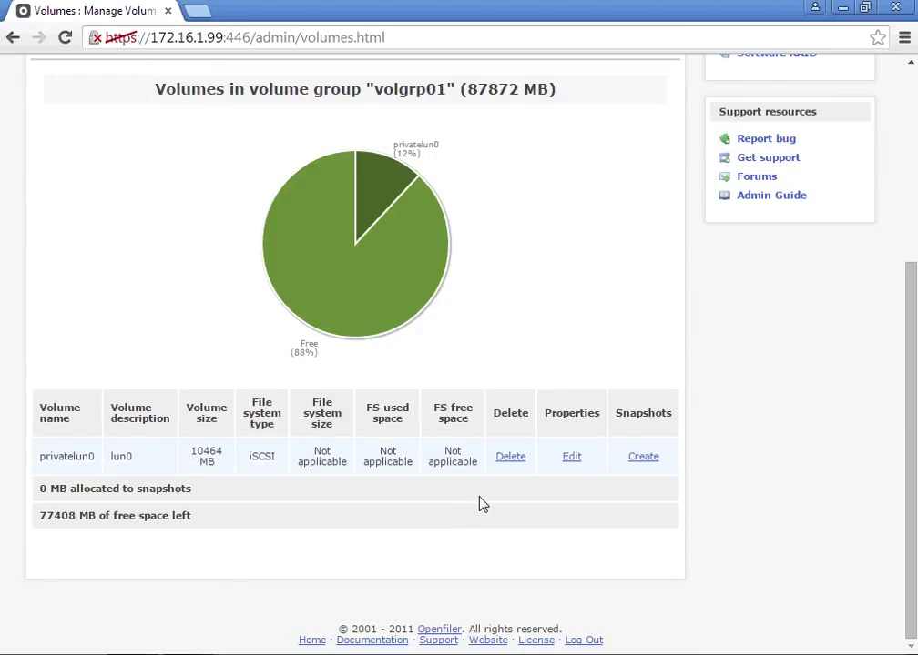
pyautogui.scroll(1, 482, 505)
pyautogui.scroll(3, 483, 505)
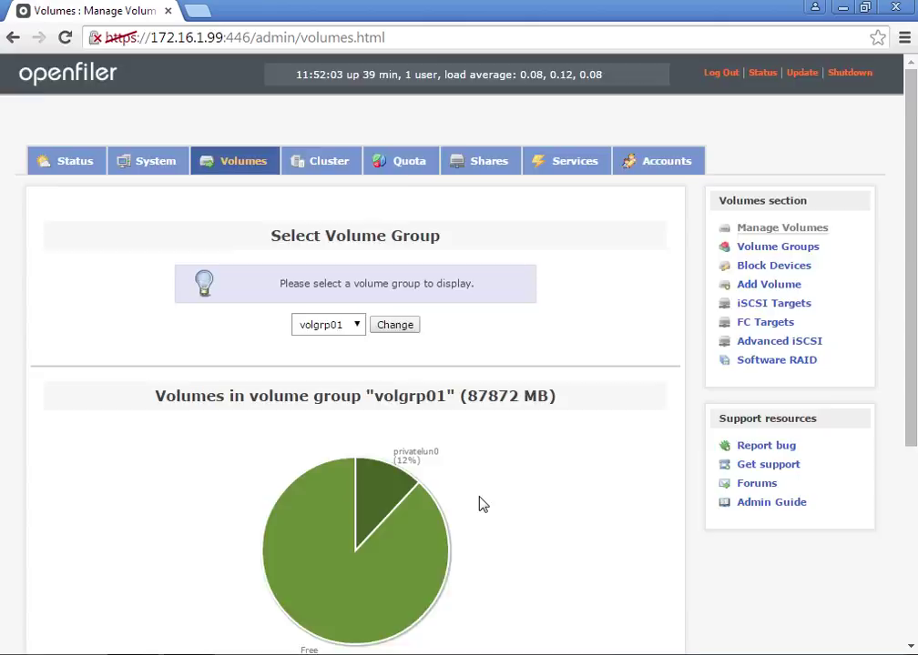
pyautogui.scroll(-4, 483, 506)
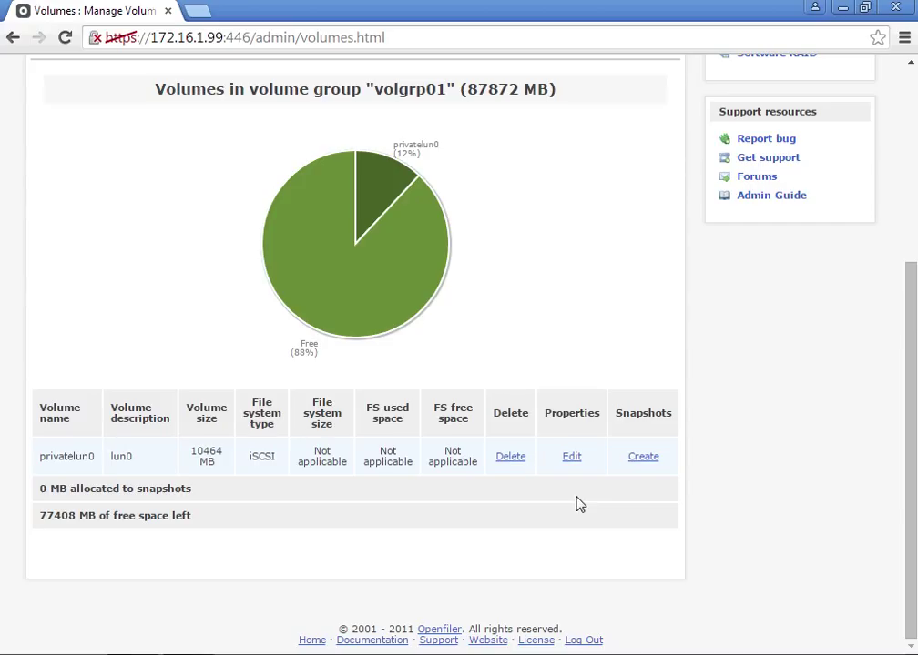
pyautogui.scroll(3, 580, 505)
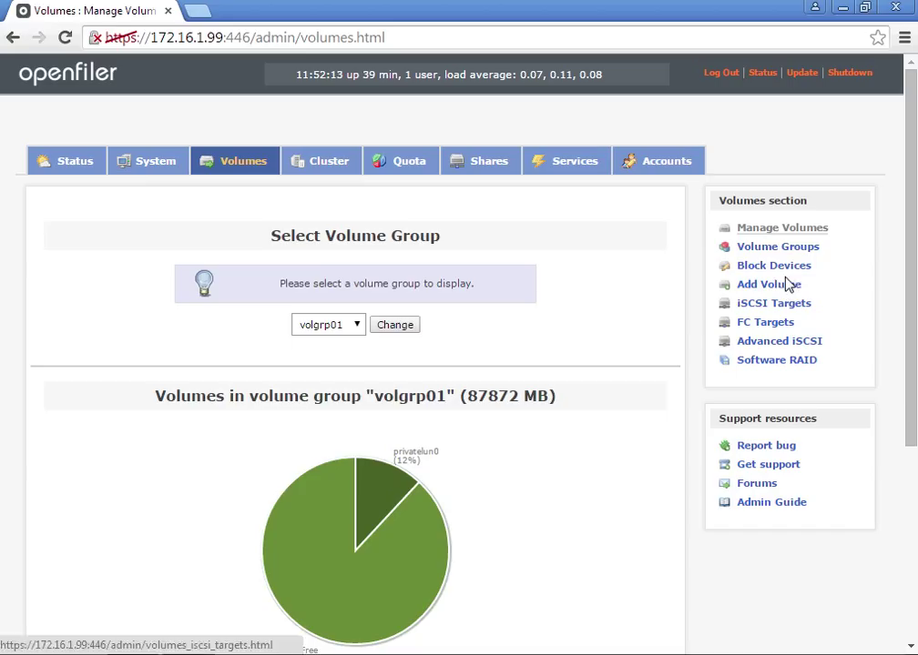
pyautogui.click(734, 285)
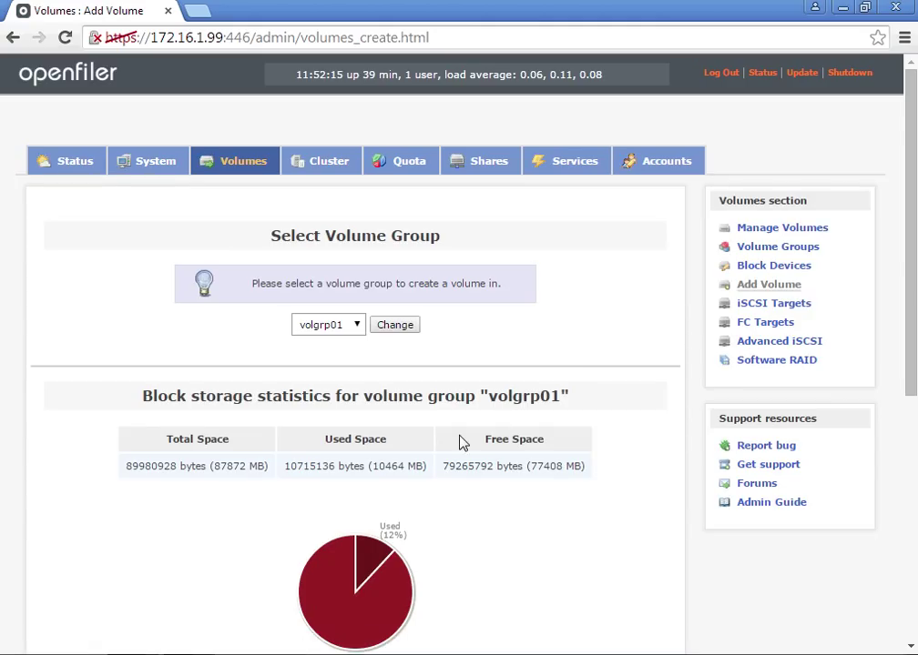
pyautogui.scroll(-5, 462, 441)
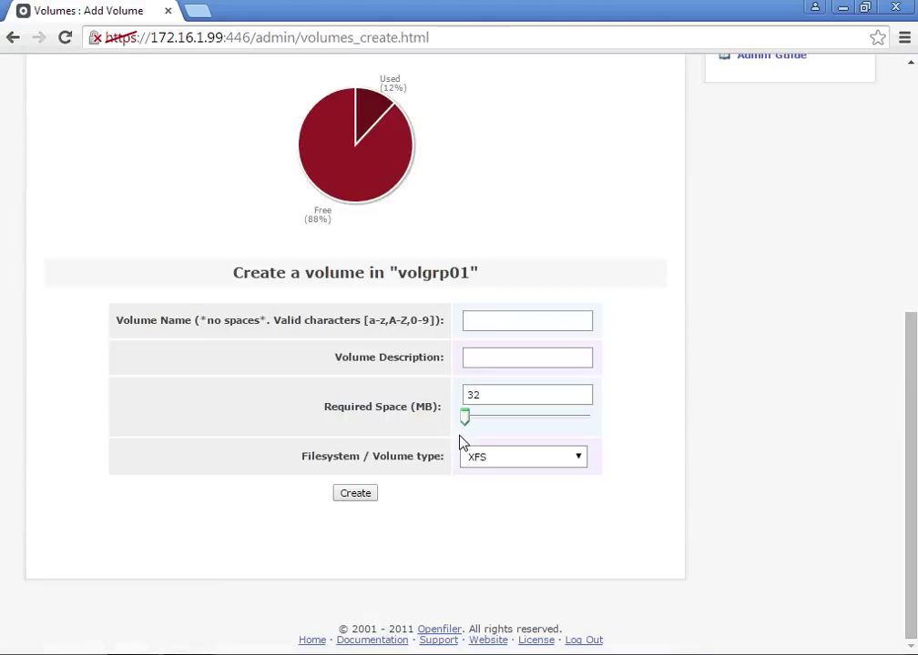
pyautogui.click(484, 322)
pyautogui.write('P')
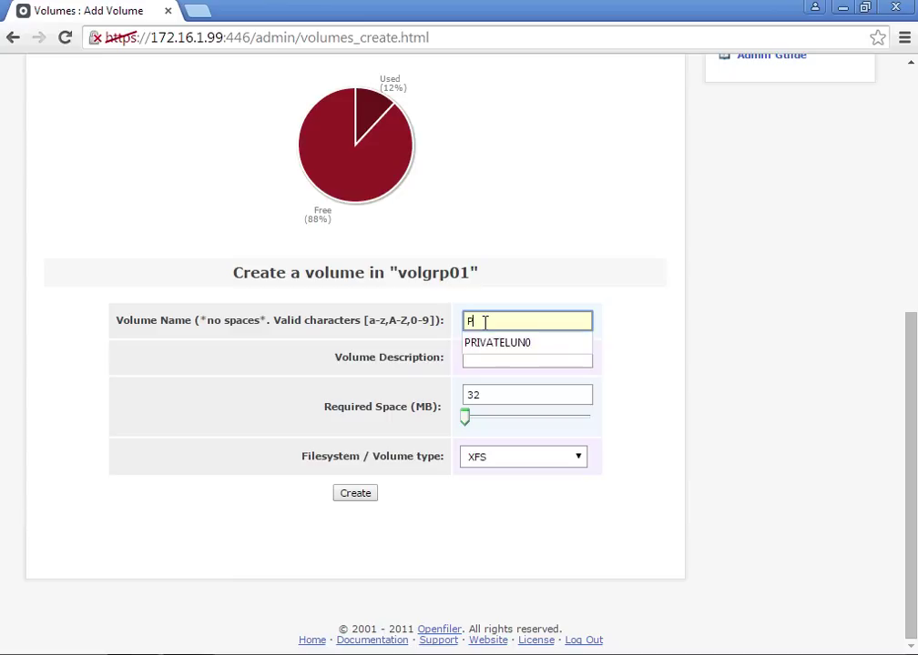
pyautogui.press('Down')
pyautogui.press('Return')
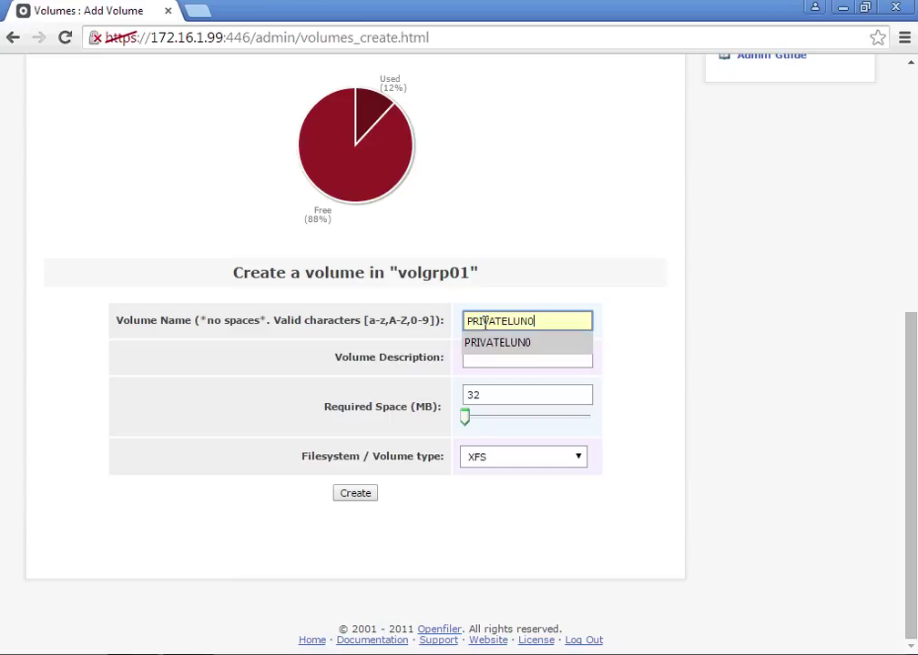
pyautogui.press('BackSpace')
pyautogui.write('1')
pyautogui.press('Tab')
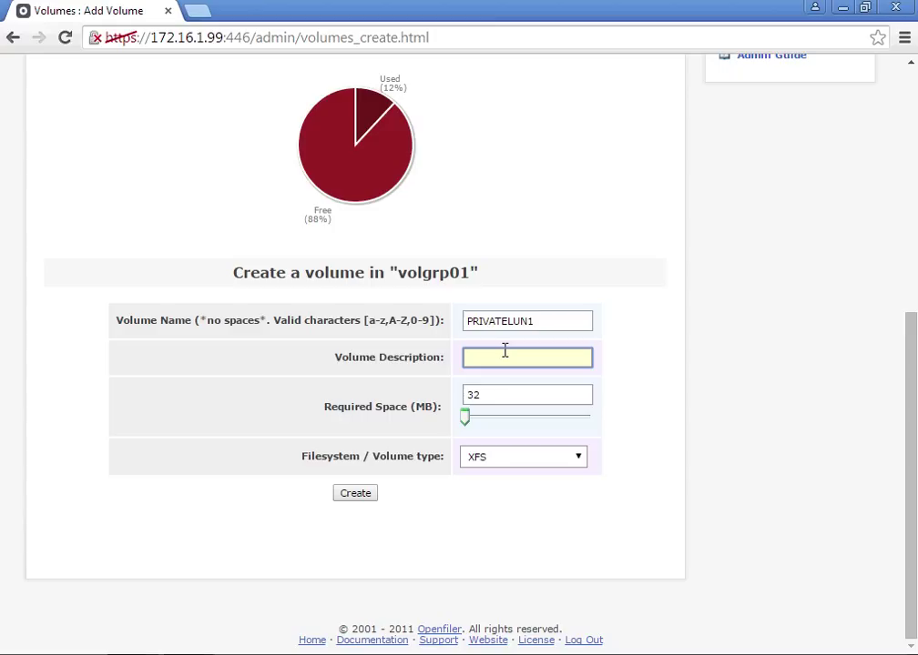
# Set the volume description to Lun1.
pyautogui.write('LUN1')
pyautogui.moveTo(484, 358); pyautogui.dragTo(474, 355)
pyautogui.press('BackSpace')
pyautogui.write('UN')
pyautogui.press('BackSpace')
pyautogui.press('BackSpace')
pyautogui.write('un')
# Set 10450 MB space and block (iSCSI,FC,etc) type, then create PRIVATELUN1.
pyautogui.press('Tab')
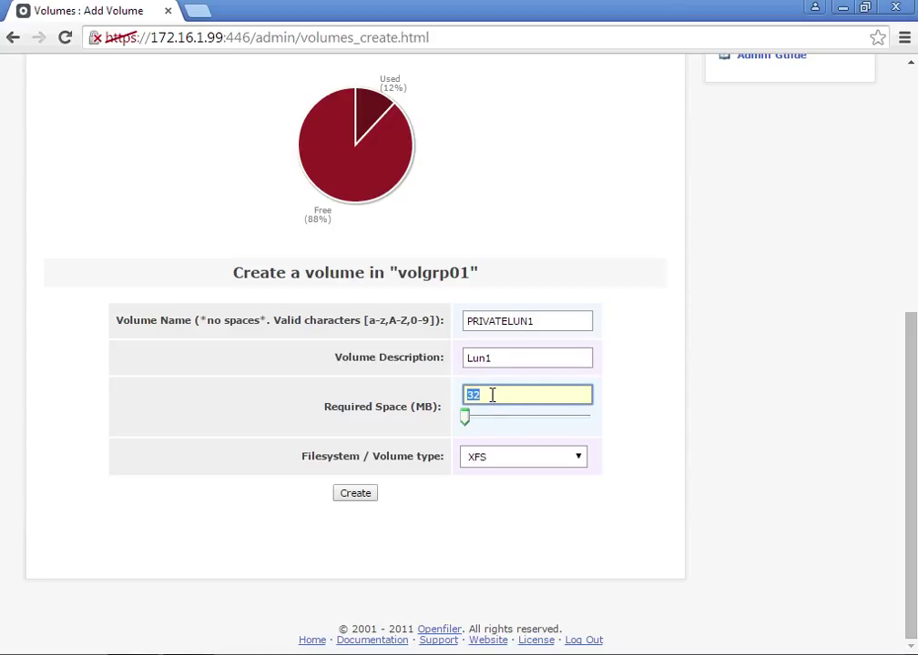
pyautogui.write('10450')
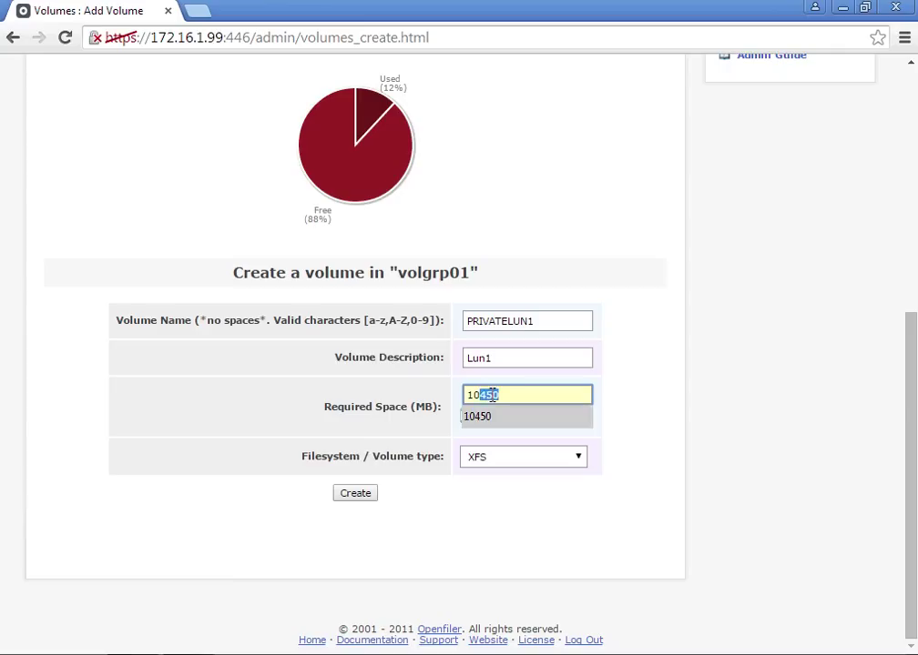
pyautogui.click(486, 416)
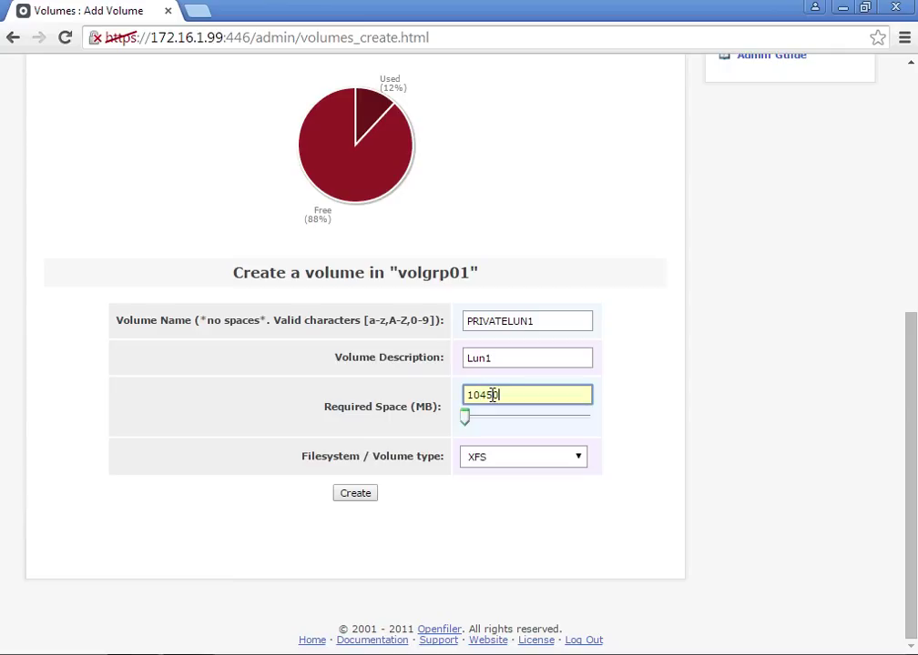
pyautogui.click(486, 467)
pyautogui.click(488, 523)
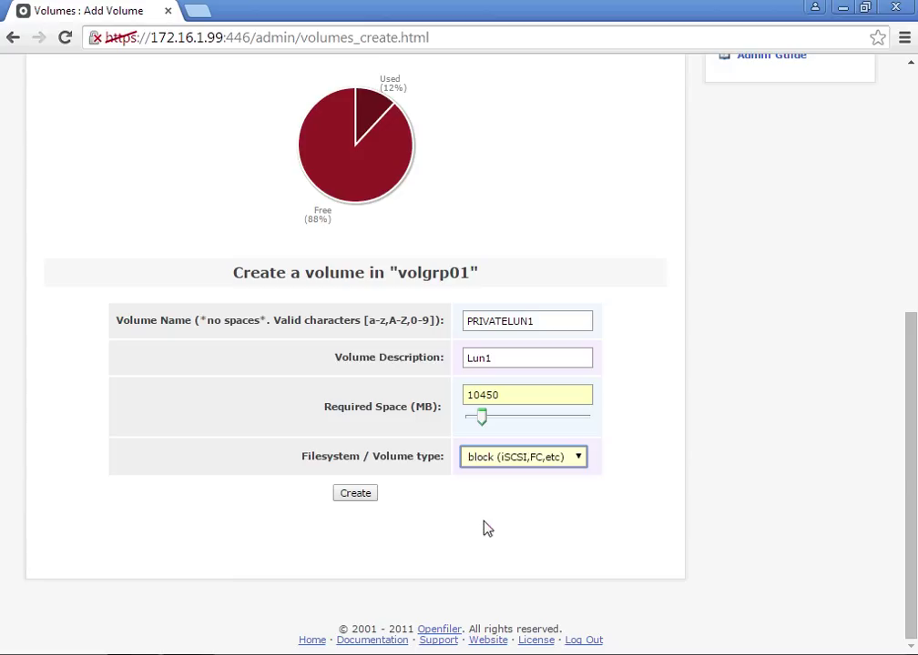
pyautogui.click(360, 497)
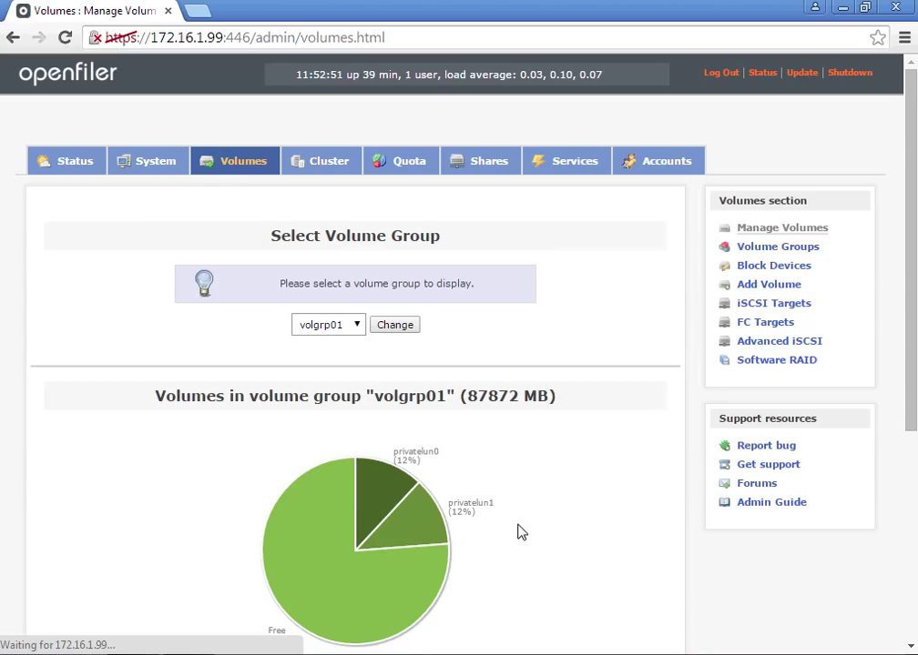
# Start a new volume named SHAREDLUN with description sharedlun.
pyautogui.scroll(-1, 521, 533)
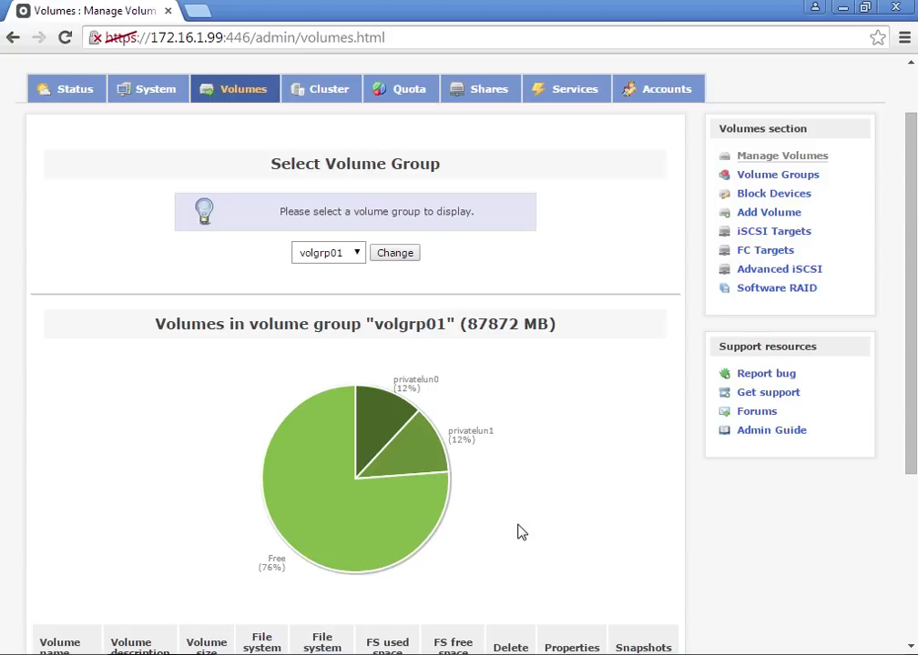
pyautogui.scroll(-2, 521, 532)
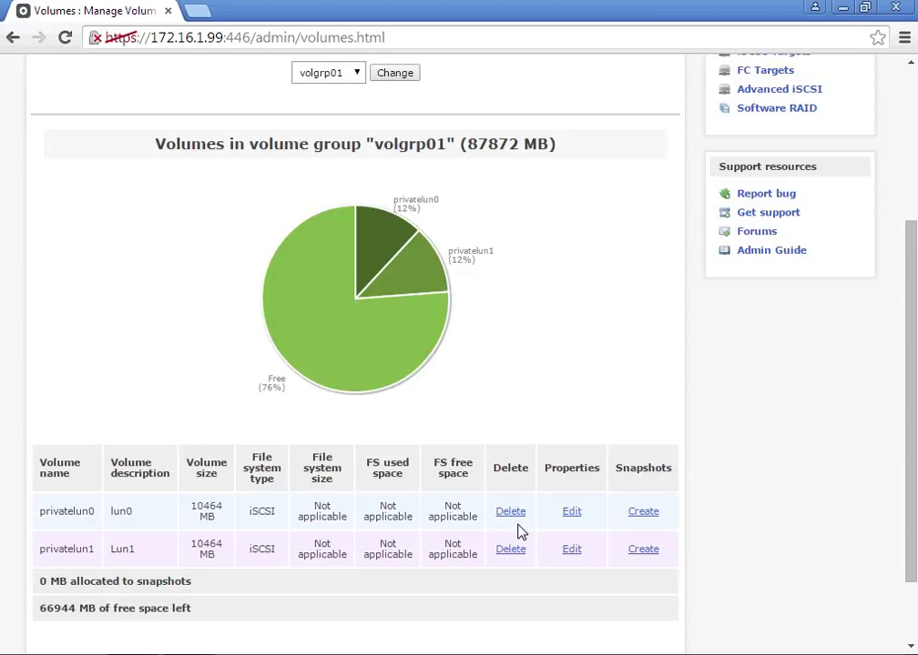
pyautogui.scroll(-1, 519, 533)
pyautogui.scroll(1, 706, 289)
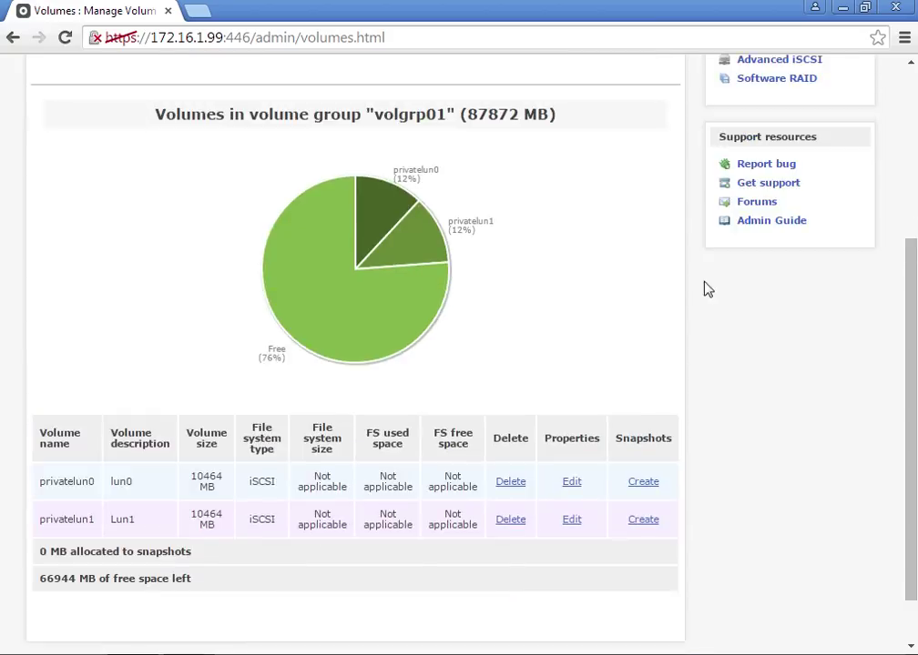
pyautogui.scroll(4, 727, 232)
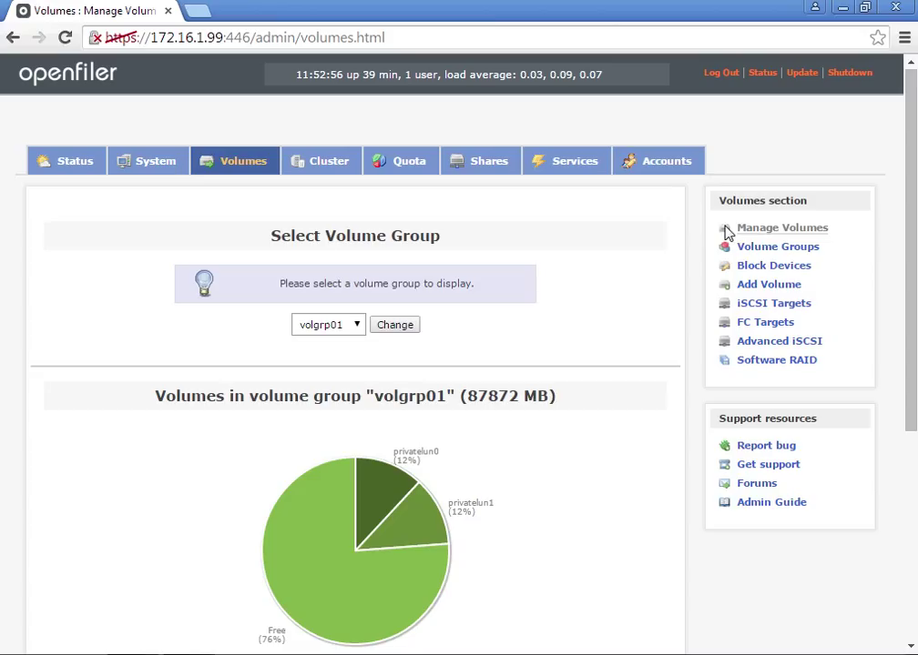
pyautogui.click(778, 286)
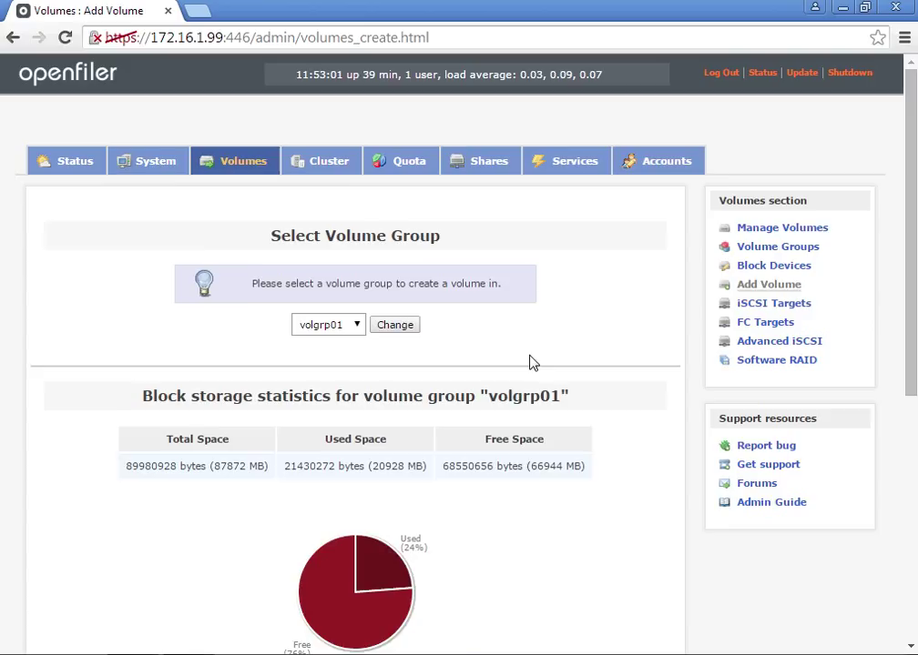
pyautogui.scroll(-3, 528, 360)
pyautogui.click(511, 452)
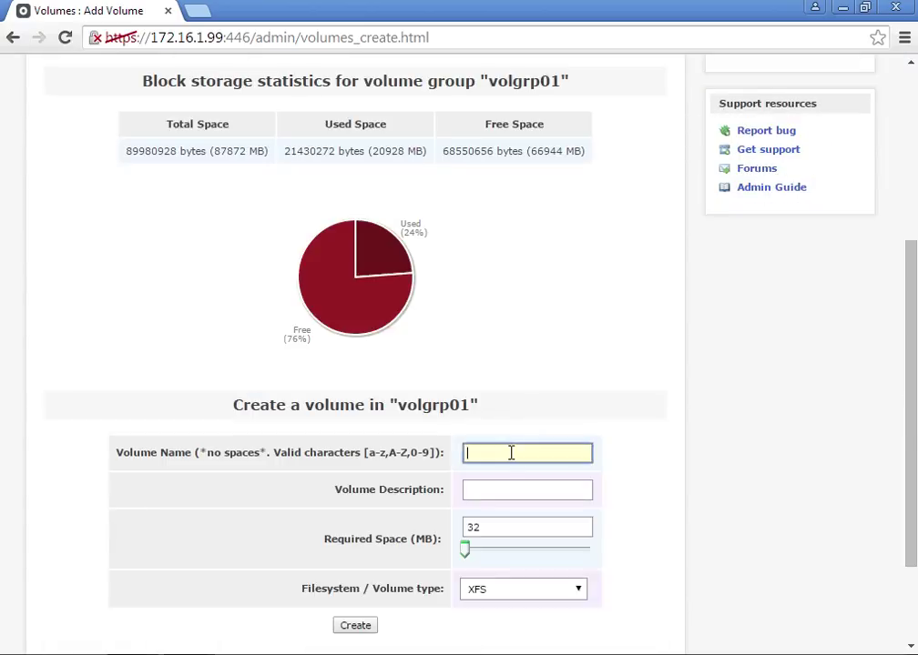
pyautogui.write('sHAREDLUN')
pyautogui.press('Tab')
pyautogui.write('shar')
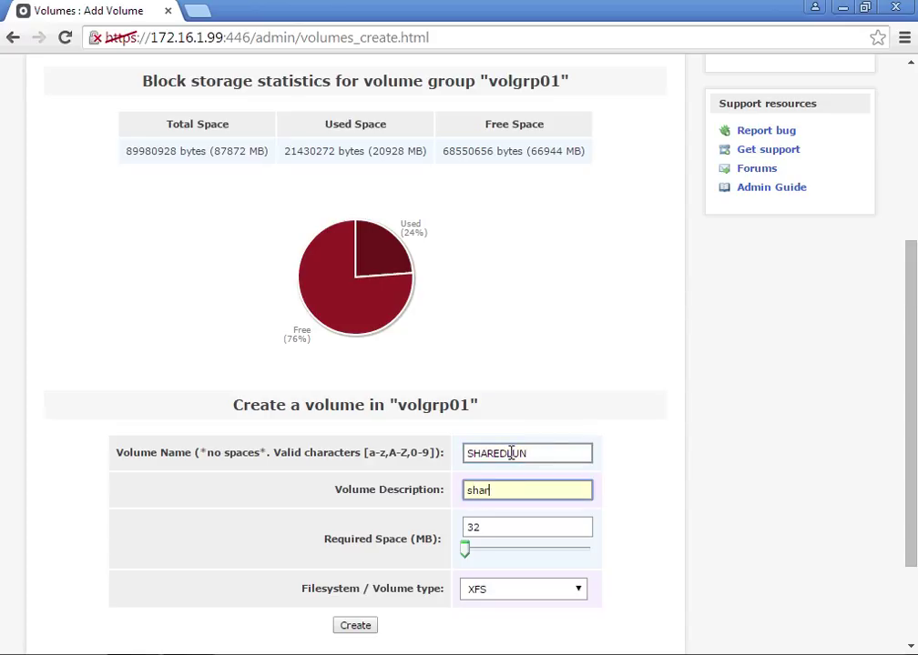
pyautogui.write('edlun')
# Set 20500 MB space and block (iSCSI,FC,etc) type, then create SHAREDLUN.
pyautogui.press('Tab')
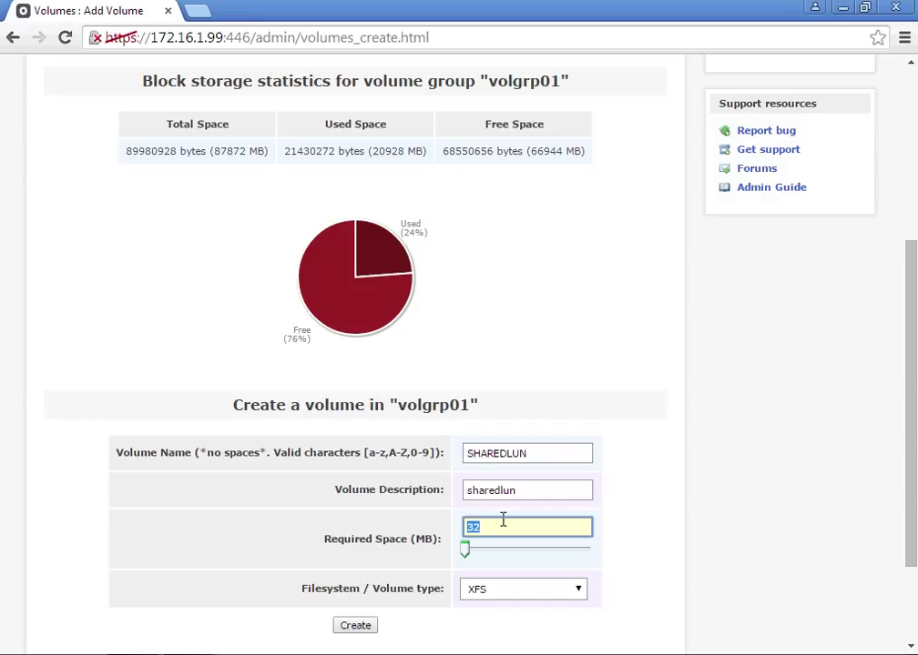
pyautogui.write('20500')
pyautogui.press('Tab')
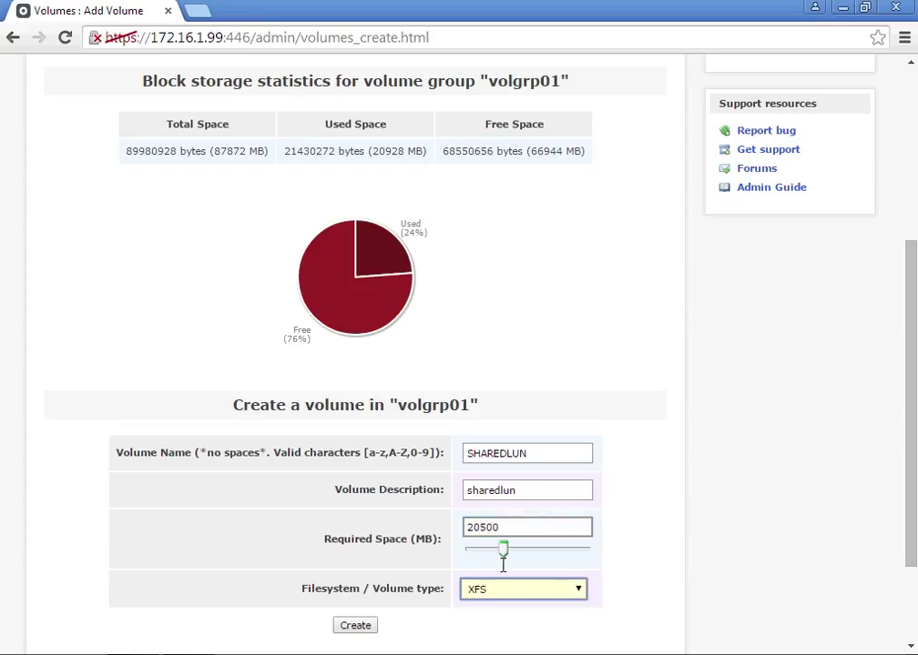
pyautogui.click(503, 595)
pyautogui.click(500, 572)
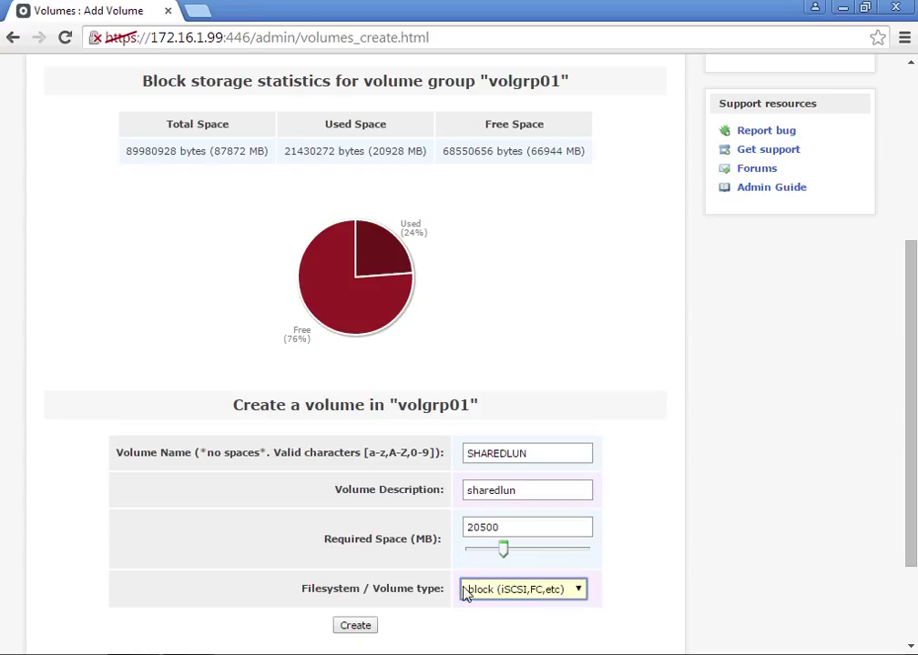
pyautogui.click(357, 627)
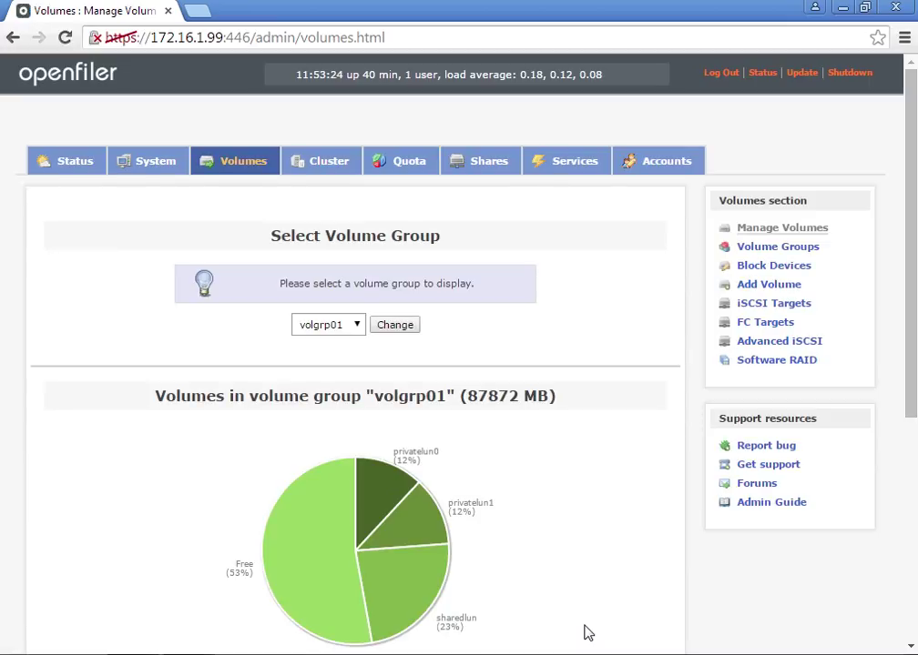
# Start a new volume named LUN3-RAW with description Lun3.
pyautogui.click(767, 285)
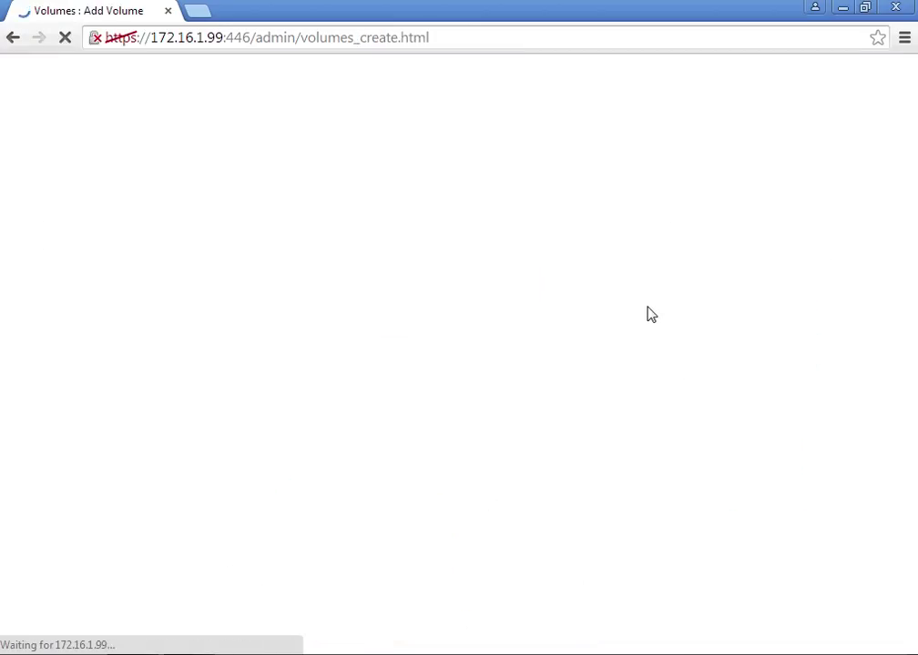
pyautogui.scroll(-1, 423, 452)
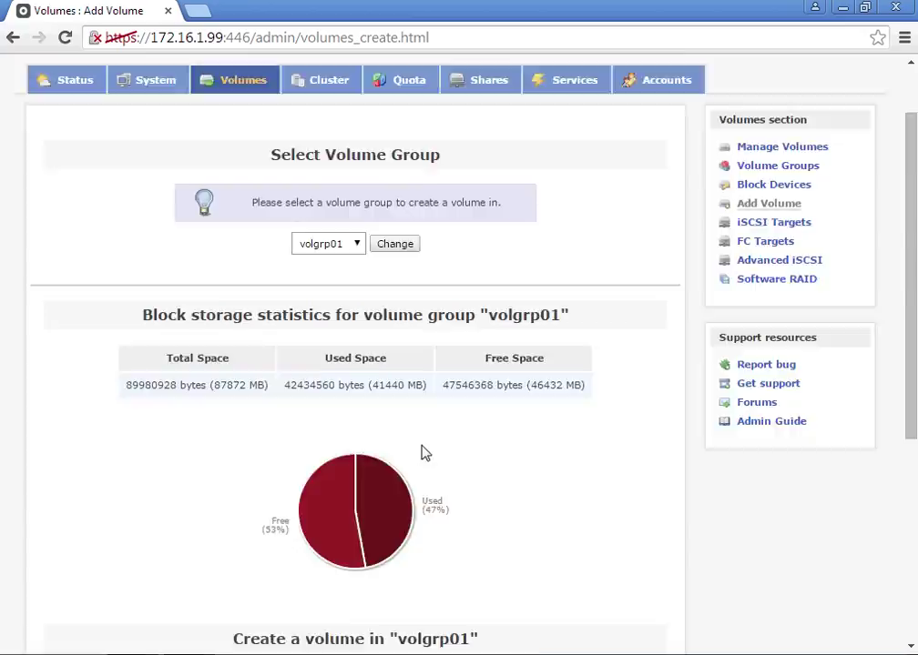
pyautogui.scroll(-4, 424, 453)
pyautogui.click(487, 319)
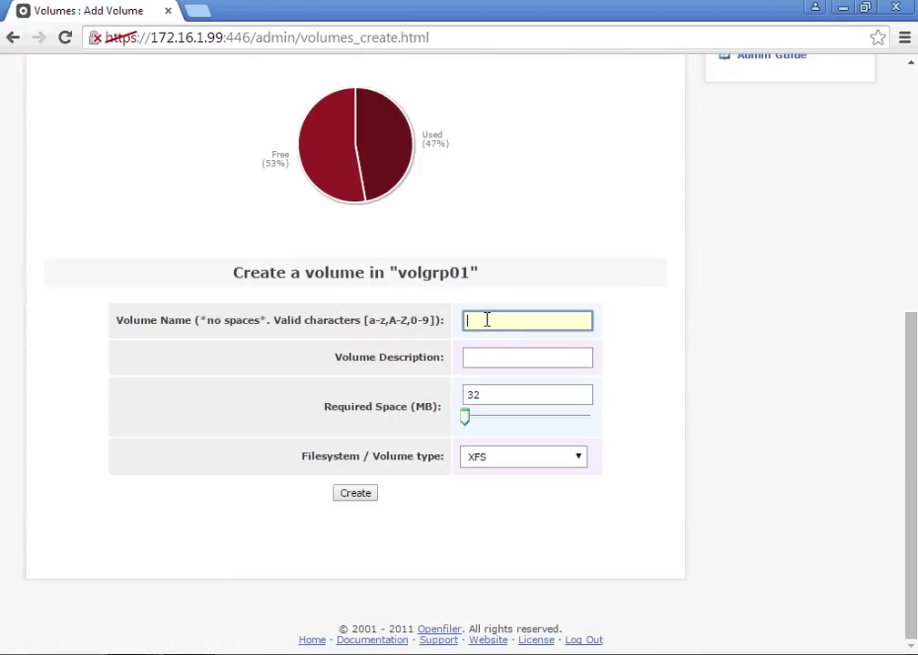
pyautogui.write('LUN3')
pyautogui.write('-RAC1')
pyautogui.press('BackSpace')
pyautogui.press('BackSpace')
pyautogui.write('W')
pyautogui.press('Tab')
pyautogui.write('L')
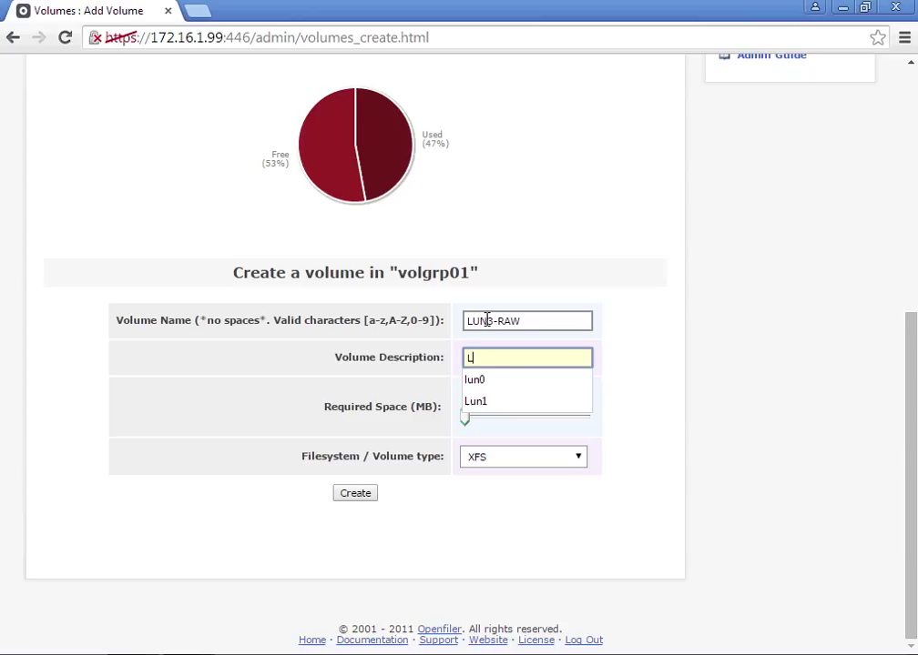
pyautogui.press('BackSpace')
pyautogui.write('Lun3')
# Set 1024 MB space and block (iSCSI,FC,etc) type, then create LUN3-RAW.
pyautogui.press('Tab')
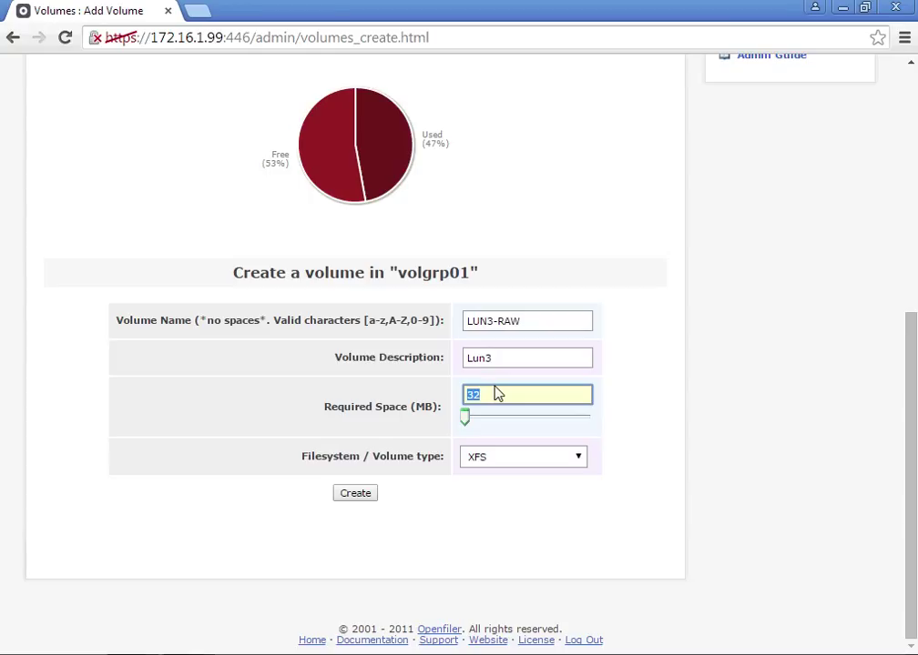
pyautogui.write('1024')
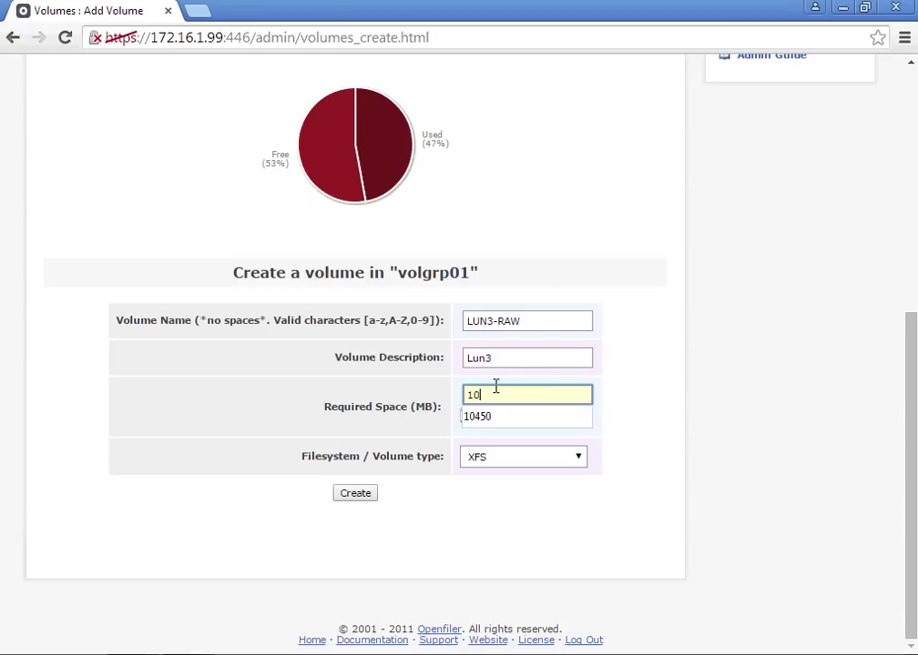
pyautogui.press('Tab')
pyautogui.click(499, 465)
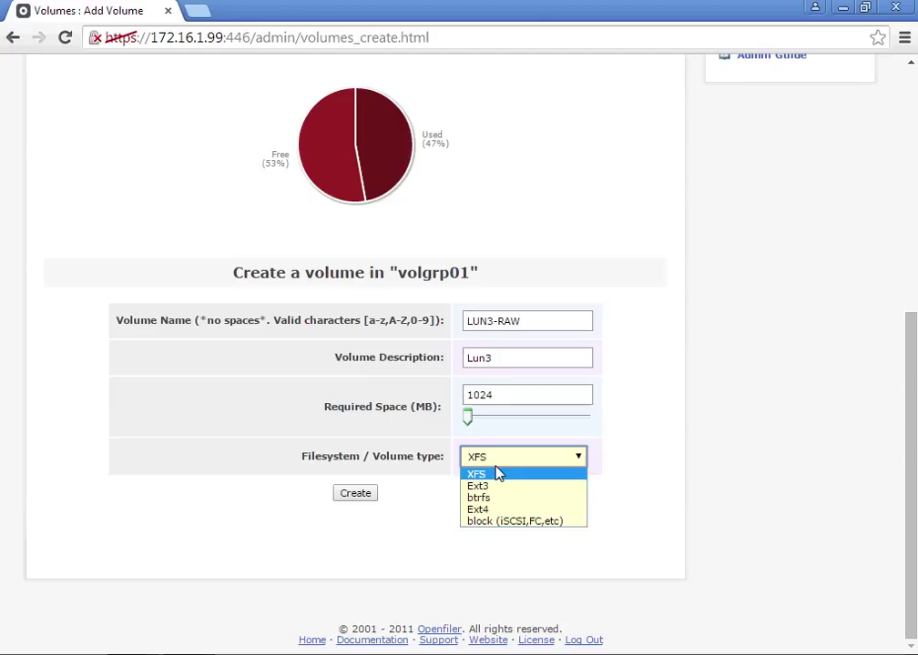
pyautogui.click(492, 522)
pyautogui.click(358, 493)
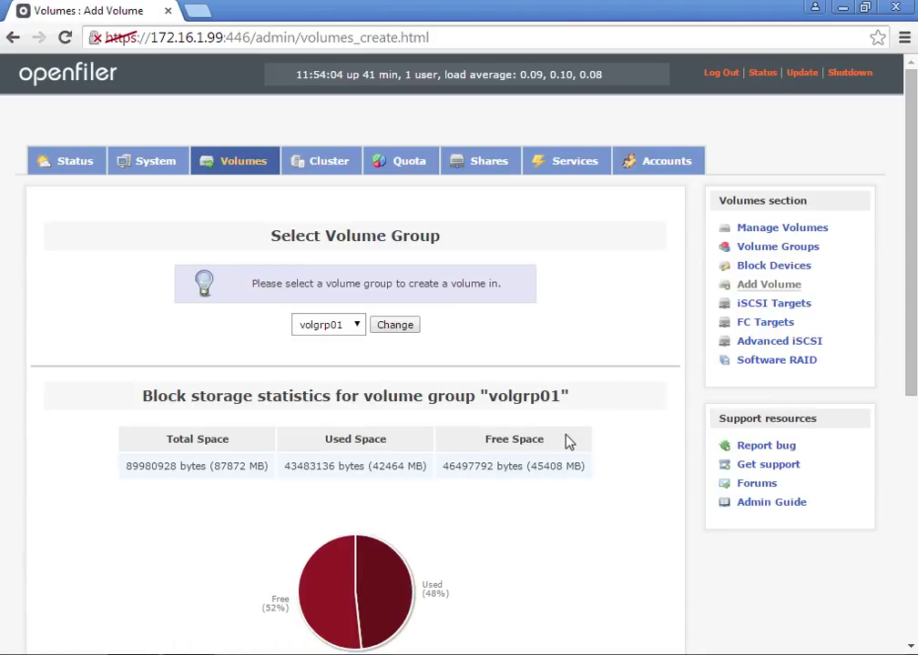
# Start a new volume named NFSVOL with description nfsvol.
pyautogui.scroll(-1, 472, 500)
pyautogui.scroll(-3, 472, 501)
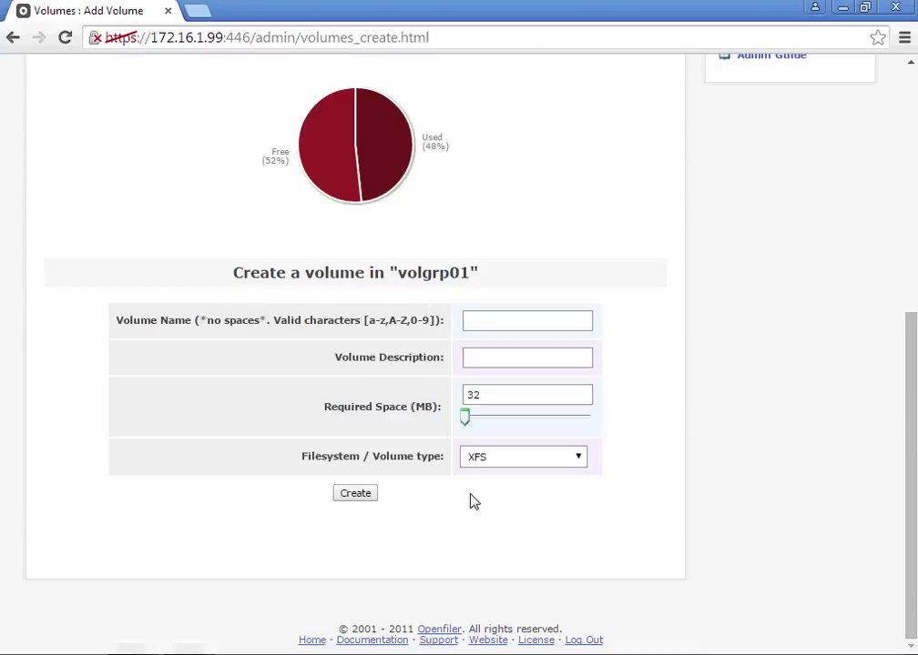
pyautogui.click(472, 320)
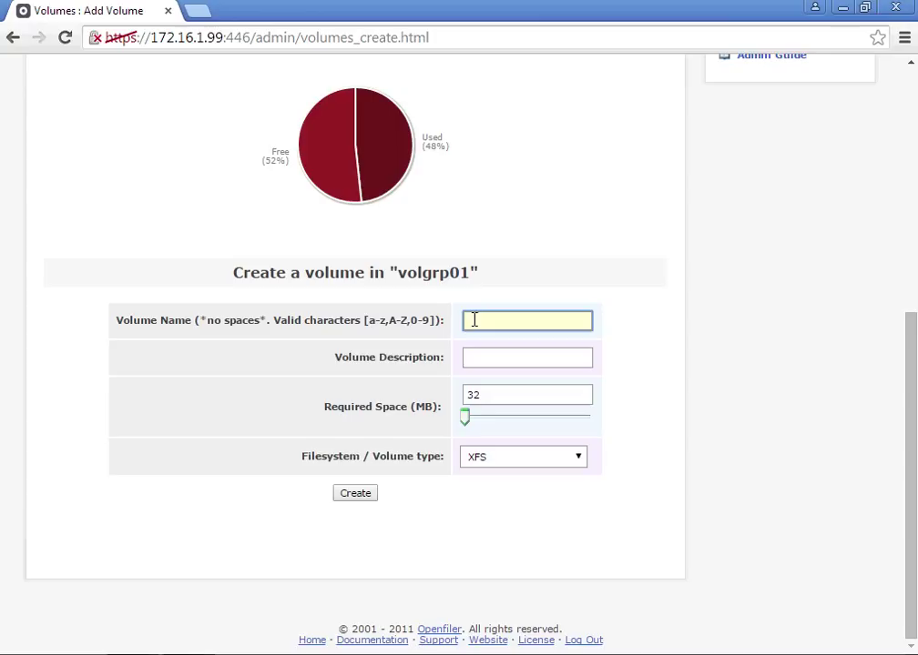
pyautogui.write('NFSVOL')
pyautogui.press('Tab')
pyautogui.write('nfsvol')
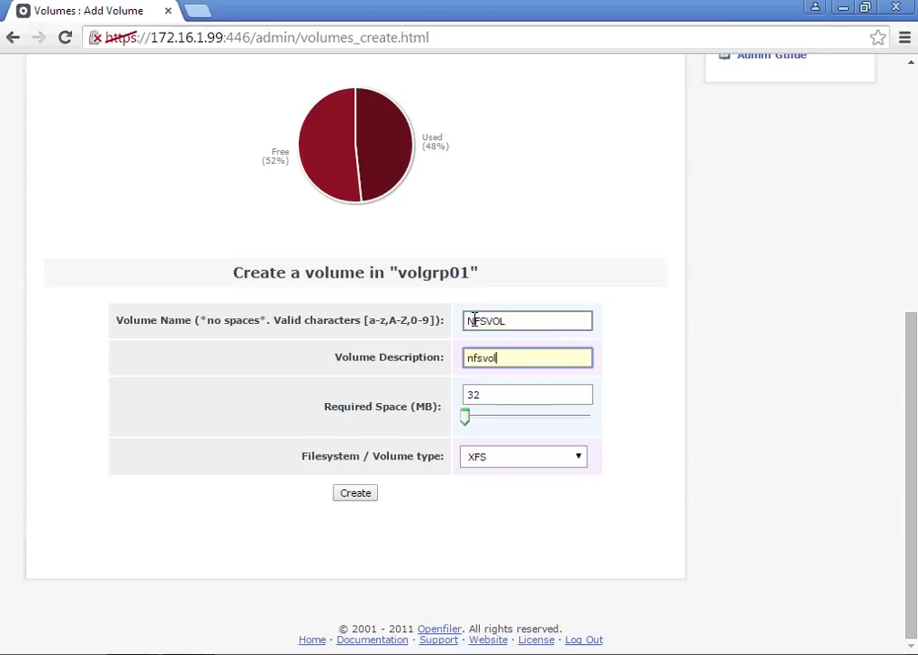
# Set 20624 MB space and XFS filesystem, then create NFSVOL.
pyautogui.press('Tab')
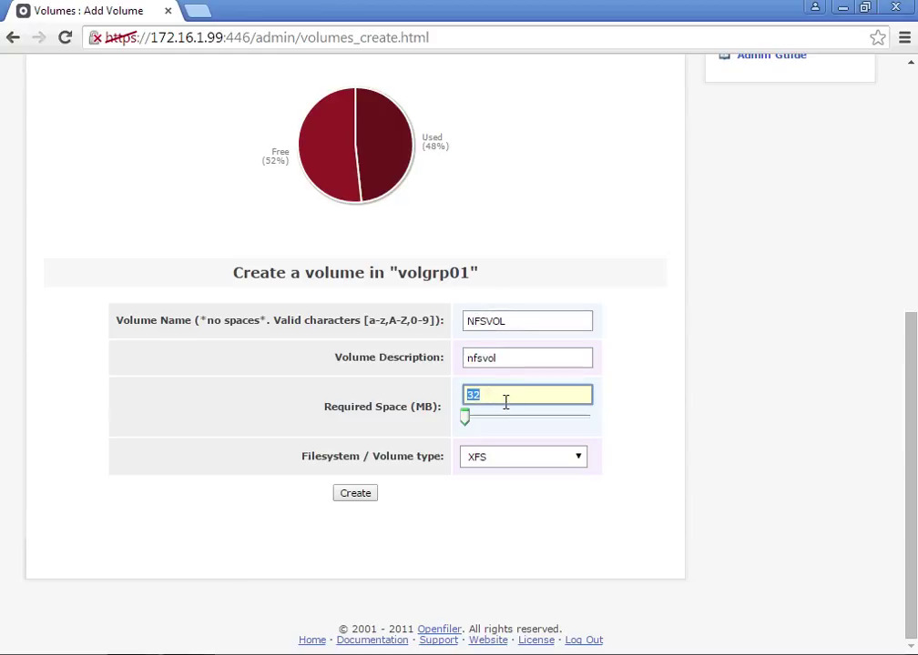
pyautogui.write('20')
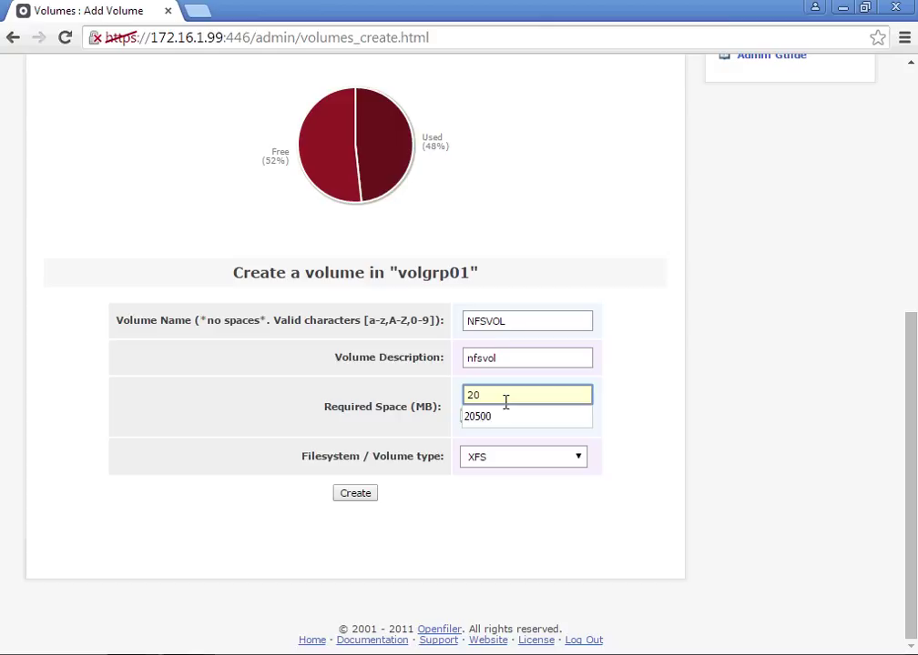
pyautogui.write('624')
pyautogui.press('Tab')
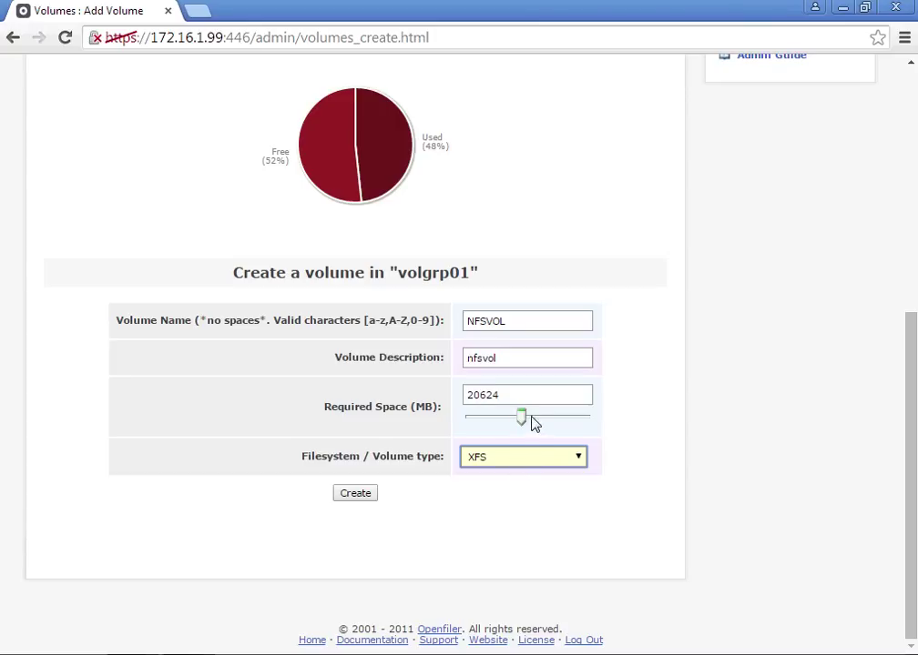
pyautogui.click(496, 461)
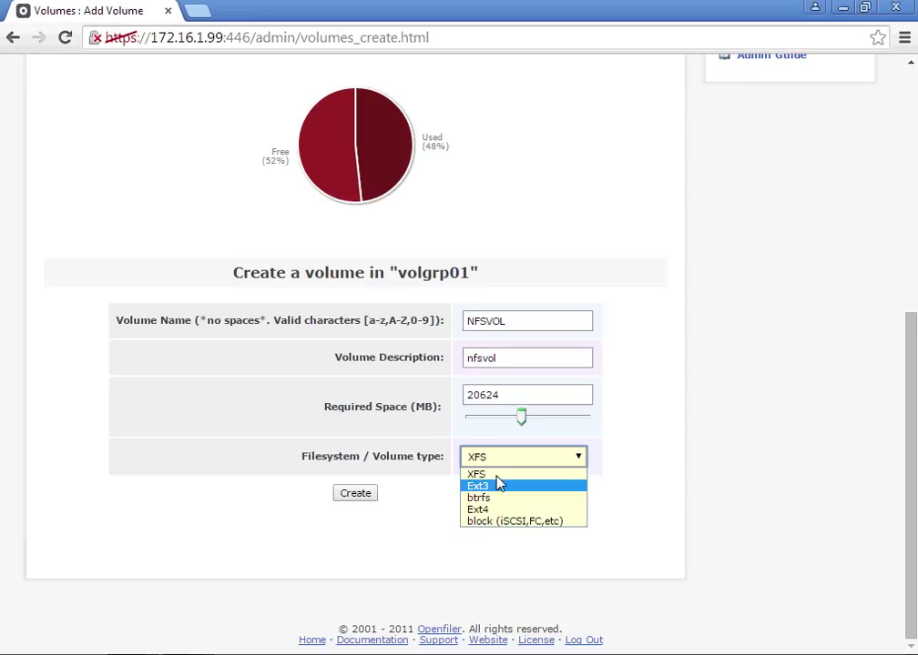
pyautogui.click(497, 475)
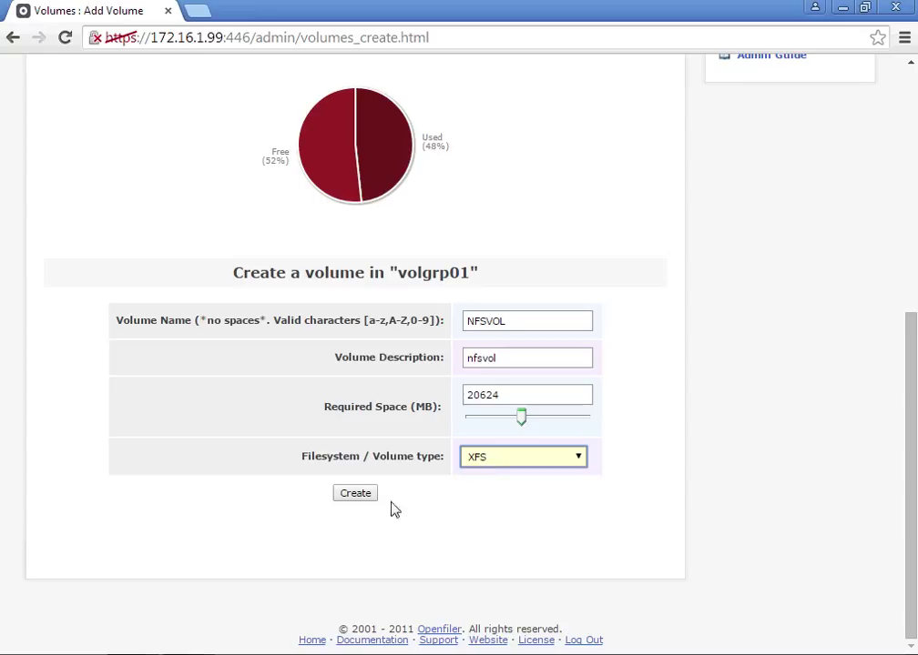
pyautogui.click(355, 494)
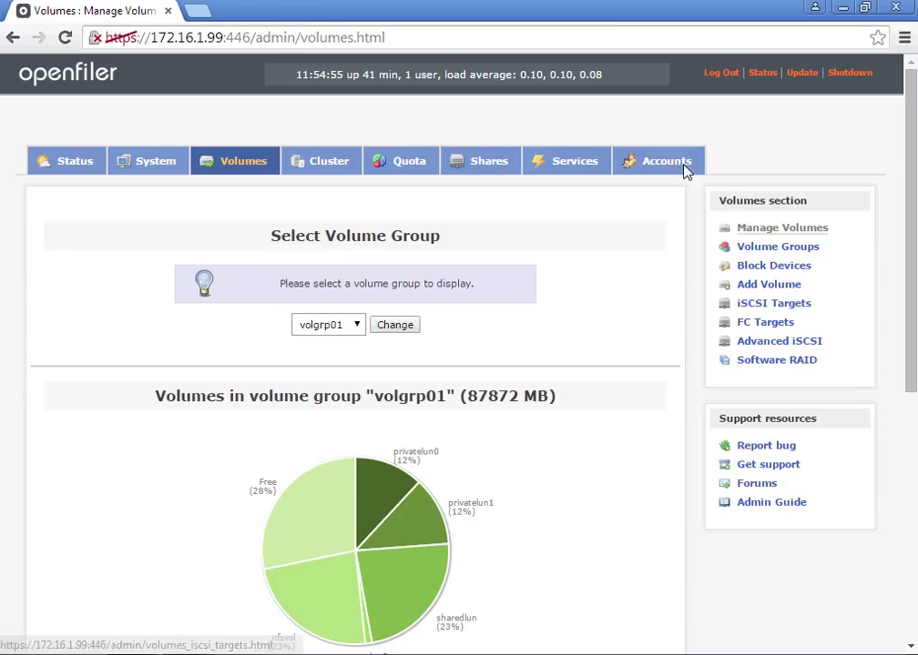
pyautogui.click(586, 162)
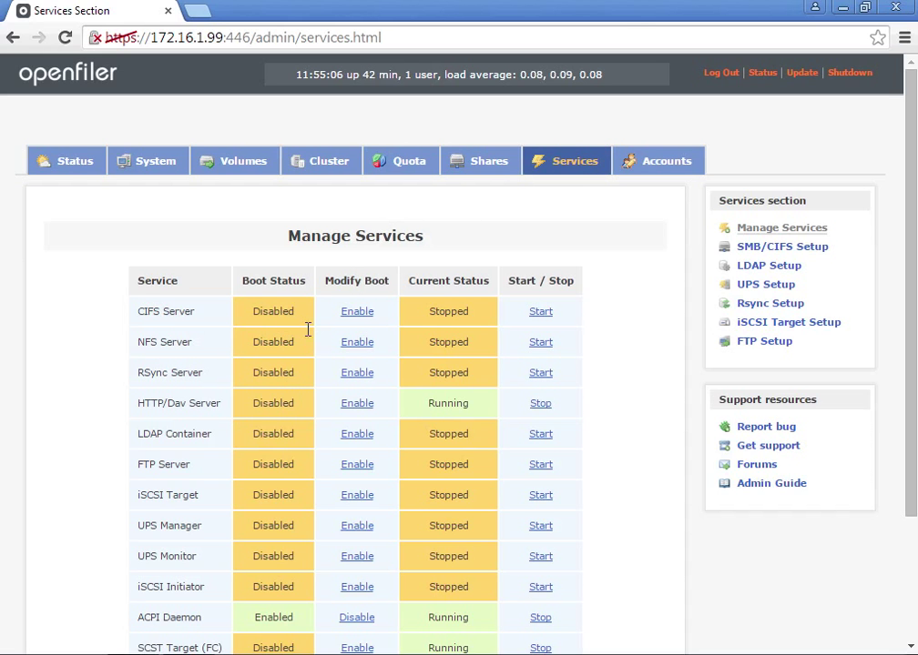
# Enable NFS Server and iSCSI Target at boot and start both services now.
pyautogui.click(361, 346)
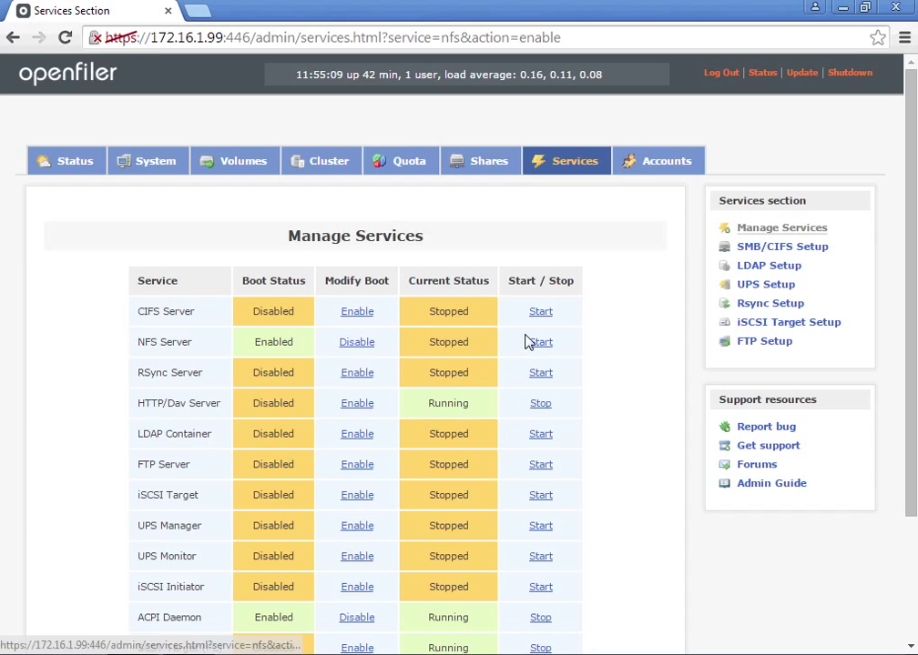
pyautogui.click(535, 347)
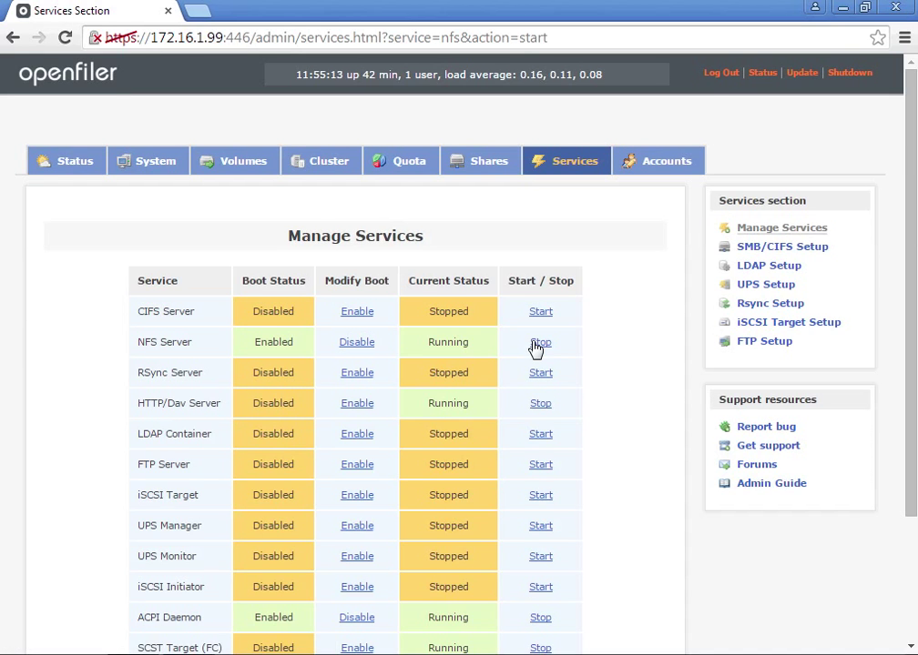
pyautogui.scroll(-3, 535, 347)
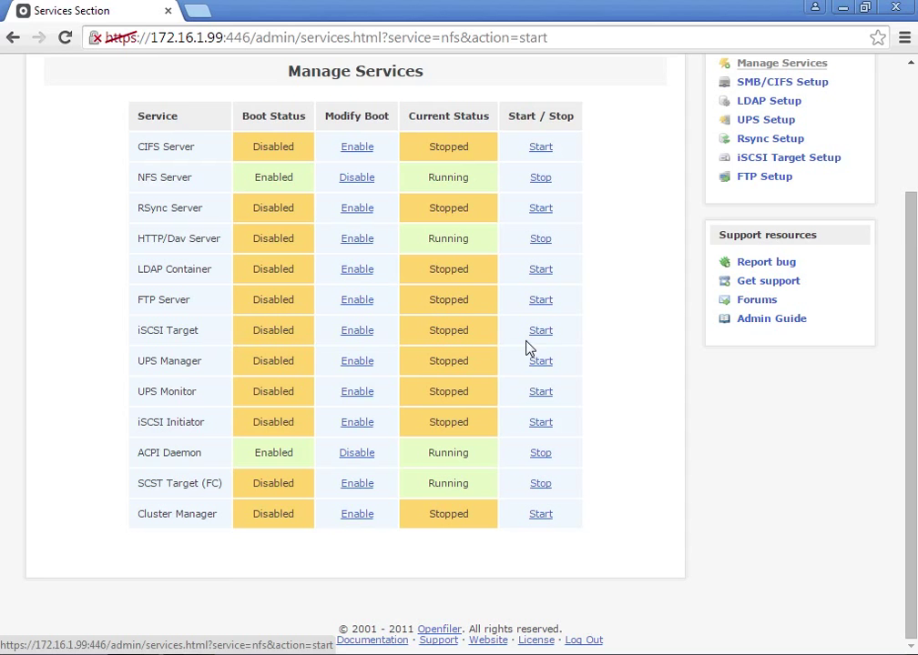
pyautogui.click(360, 332)
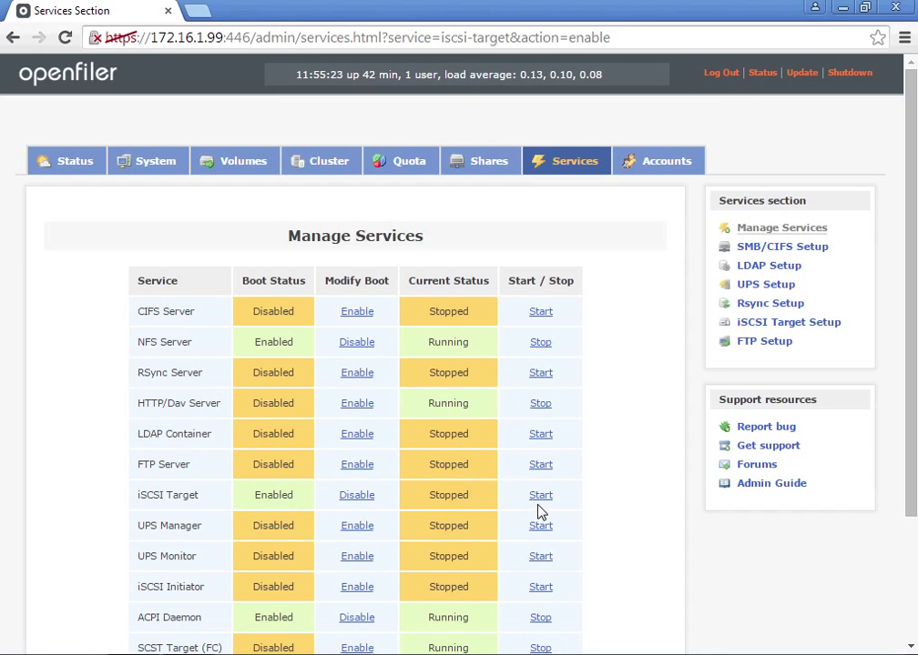
pyautogui.click(539, 497)
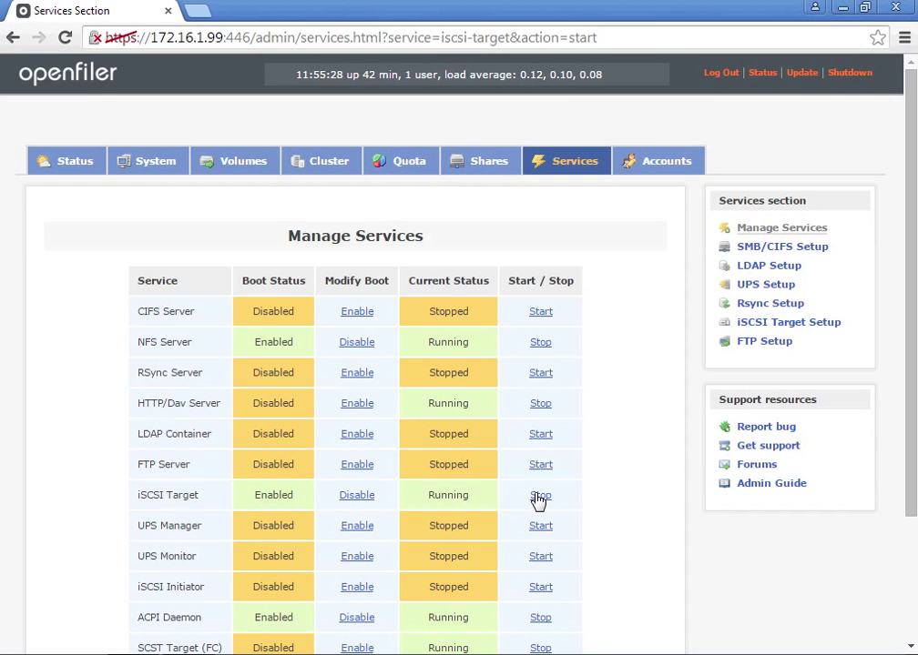
pyautogui.scroll(-3, 539, 499)
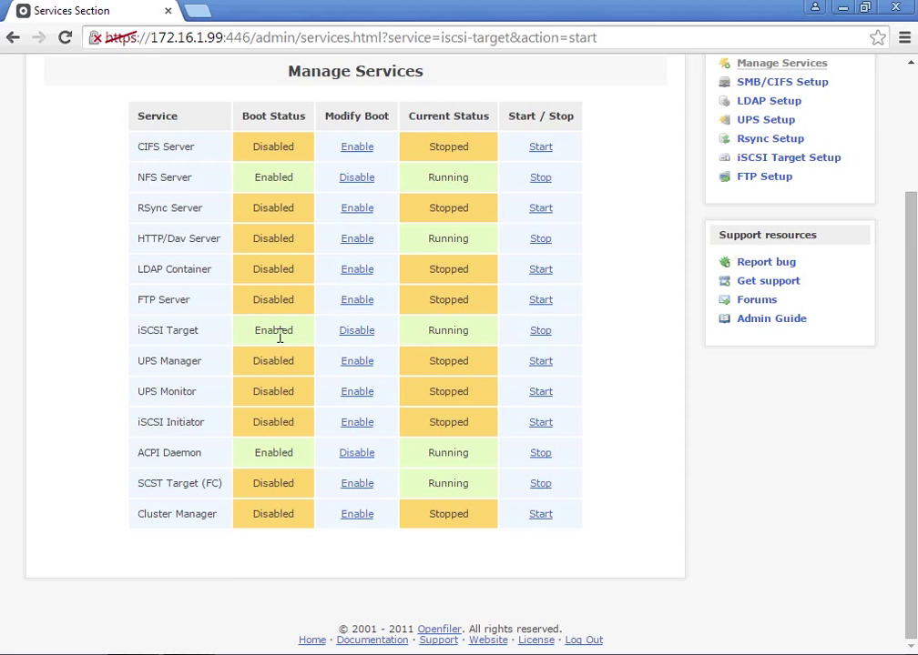
pyautogui.scroll(3, 619, 358)
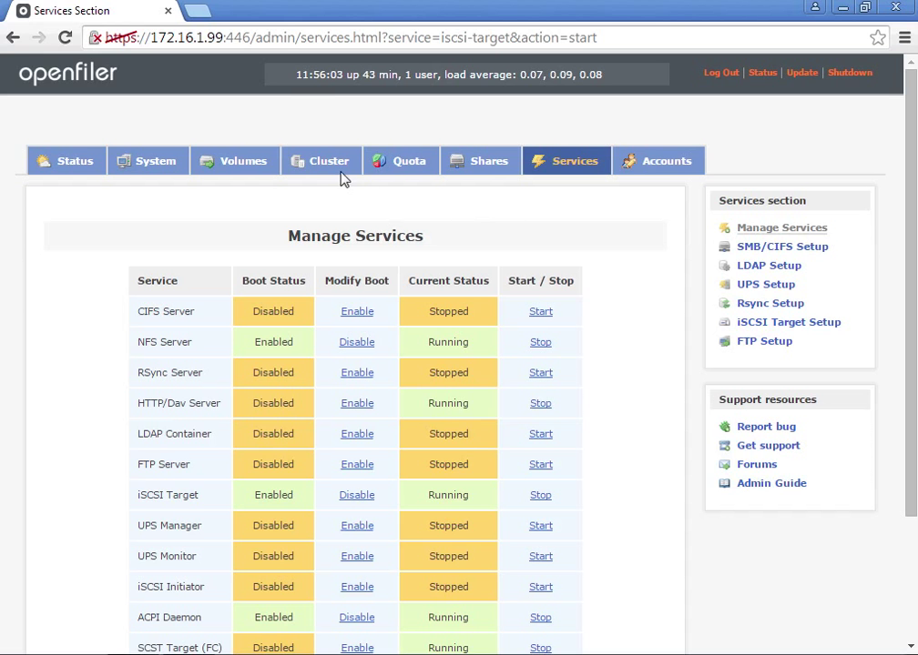
# Add iSCSI target iqn.2006-01.com.openfiler:tsn.896f594a75a9 and submit its default settings with Update.
pyautogui.click(256, 170)
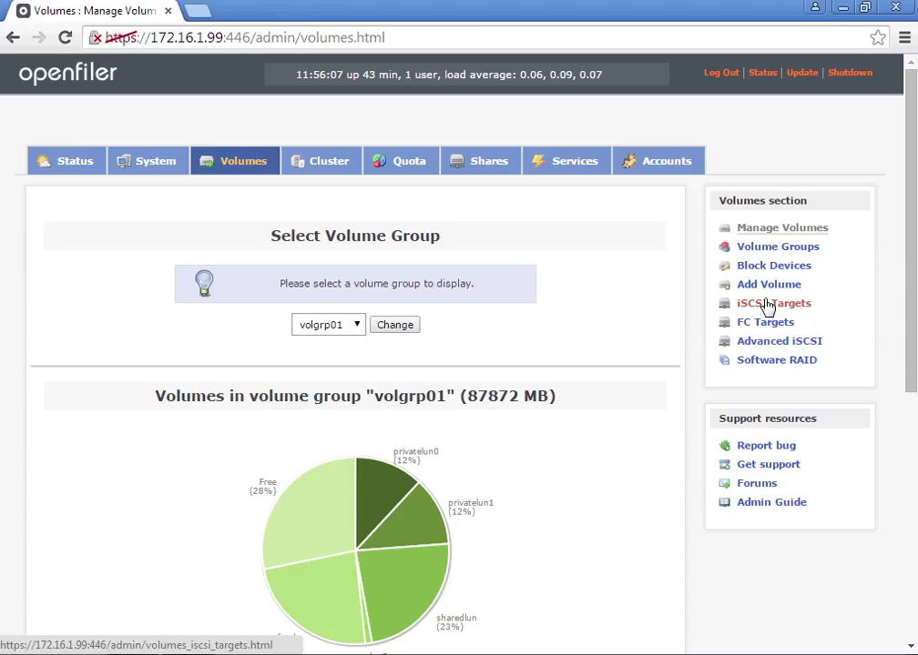
pyautogui.click(766, 305)
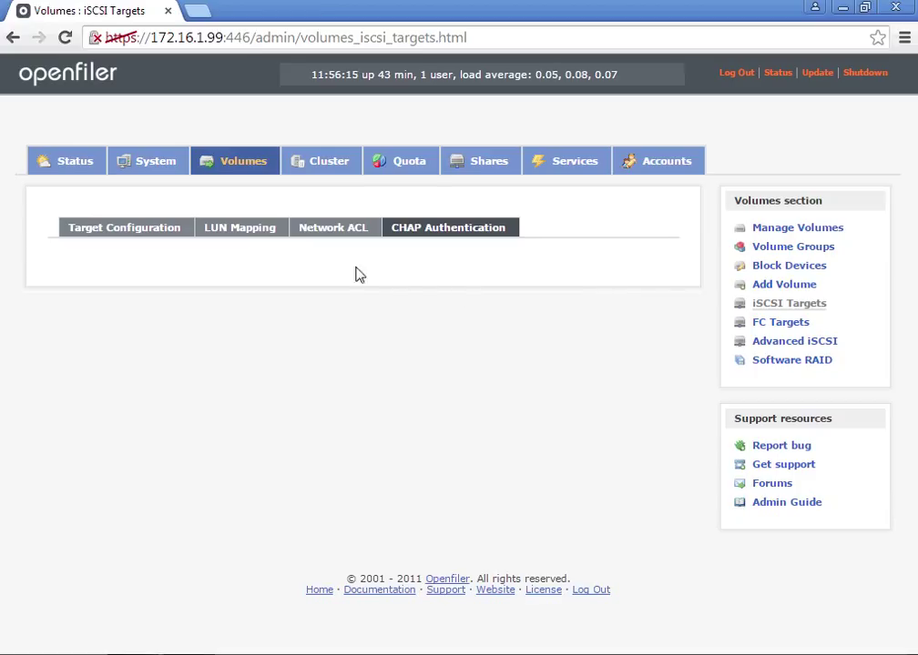
pyautogui.click(148, 235)
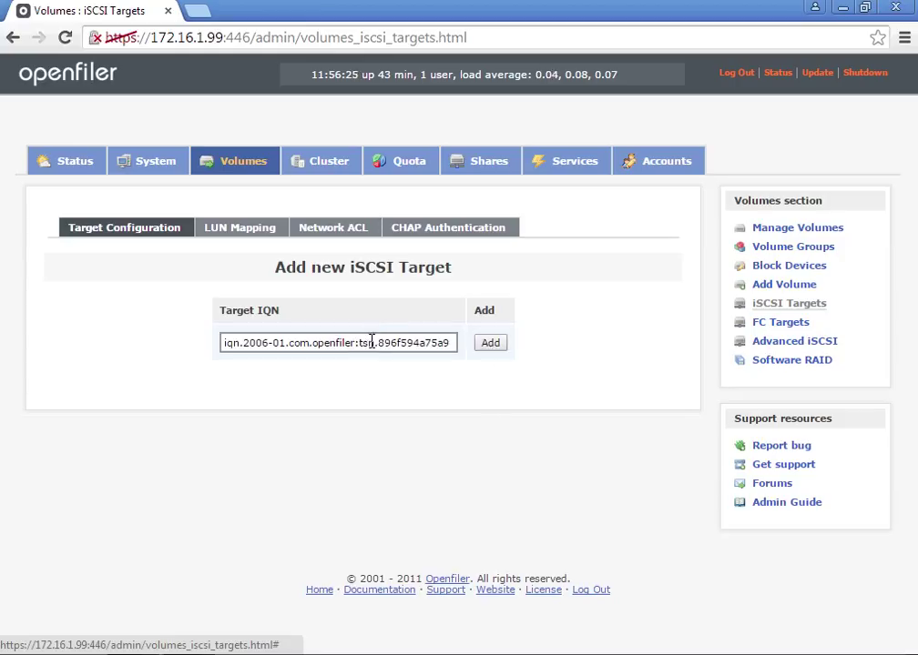
pyautogui.moveTo(371, 342); pyautogui.dragTo(297, 342)
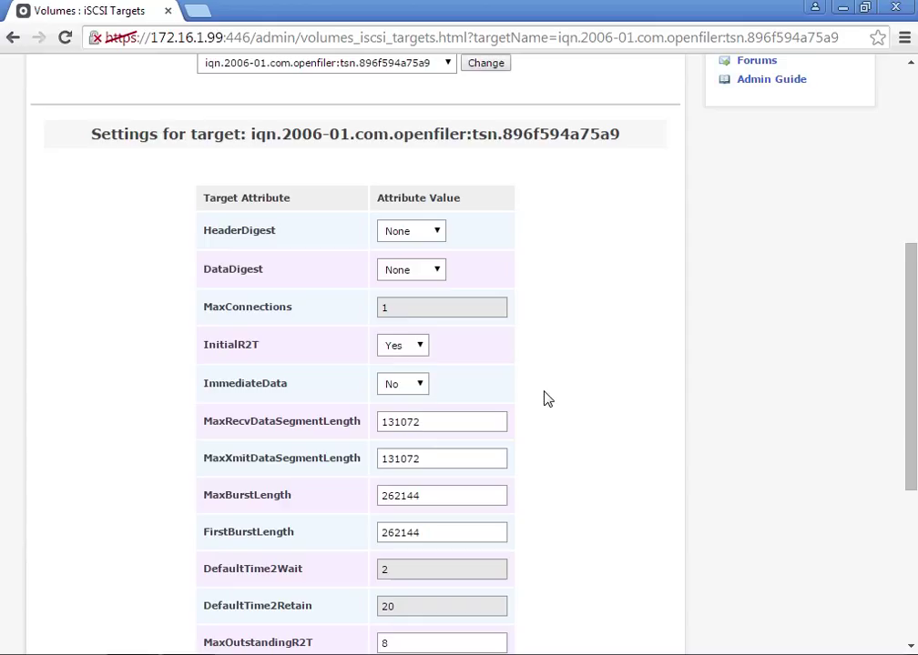
pyautogui.scroll(-4, 547, 398)
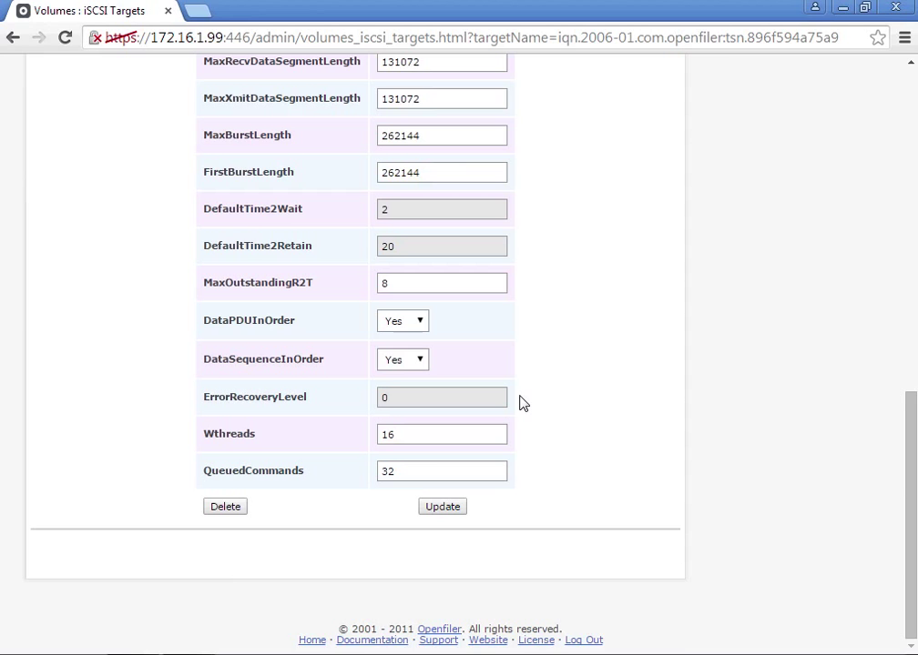
pyautogui.scroll(8, 524, 403)
pyautogui.scroll(-10, 523, 403)
pyautogui.click(443, 509)
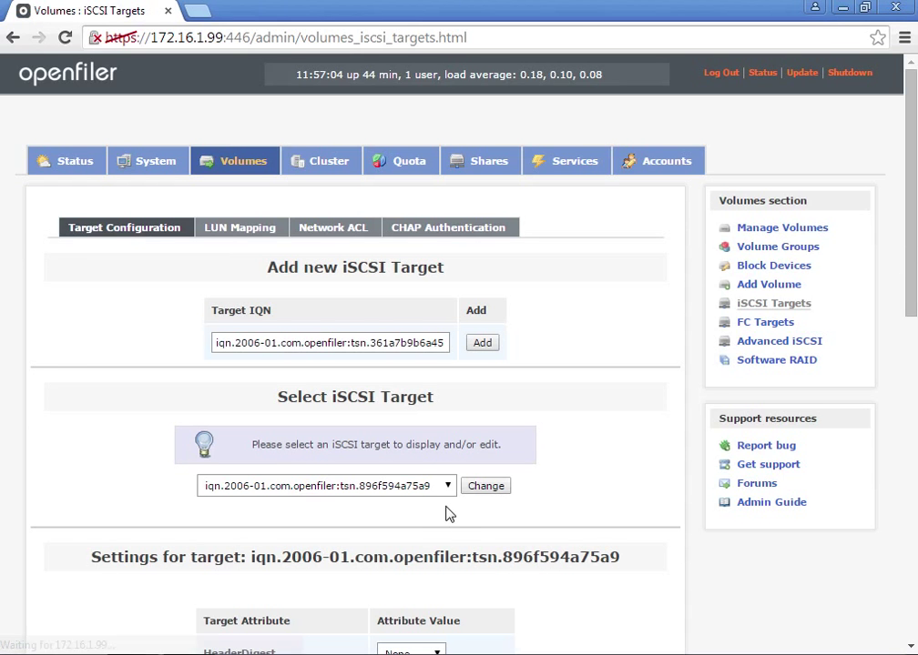
# In LUN Mapping, map privatelun0, privatelun1, sharedlun and lun3-raw to the target.
pyautogui.click(246, 233)
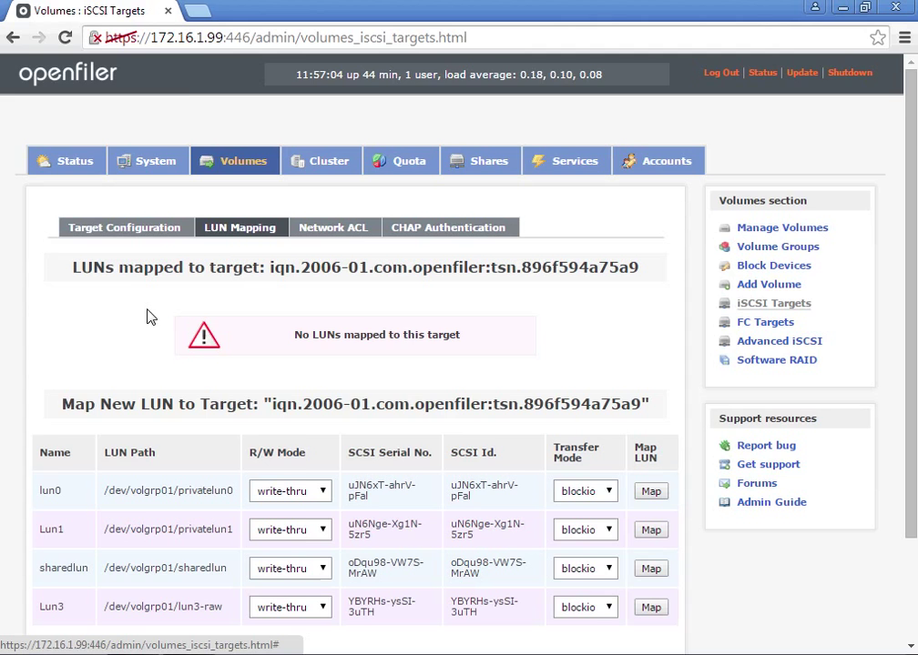
pyautogui.scroll(-2, 149, 309)
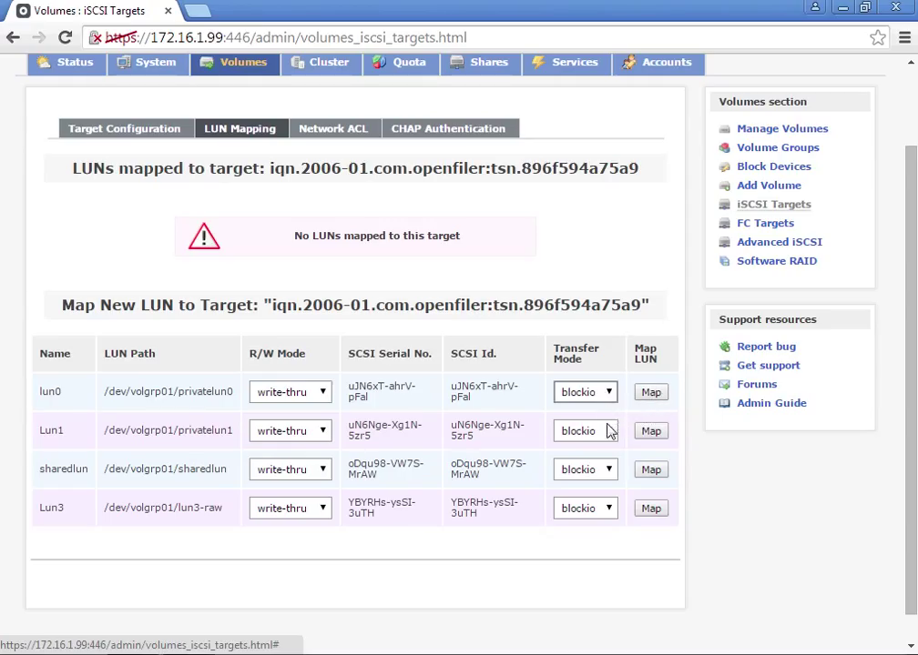
pyautogui.click(613, 508)
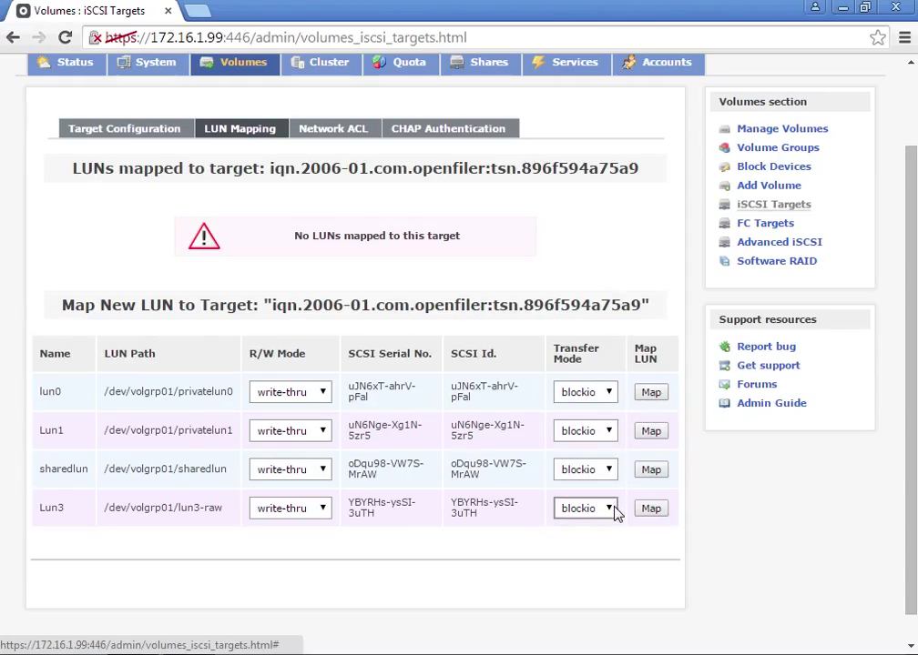
pyautogui.click(651, 393)
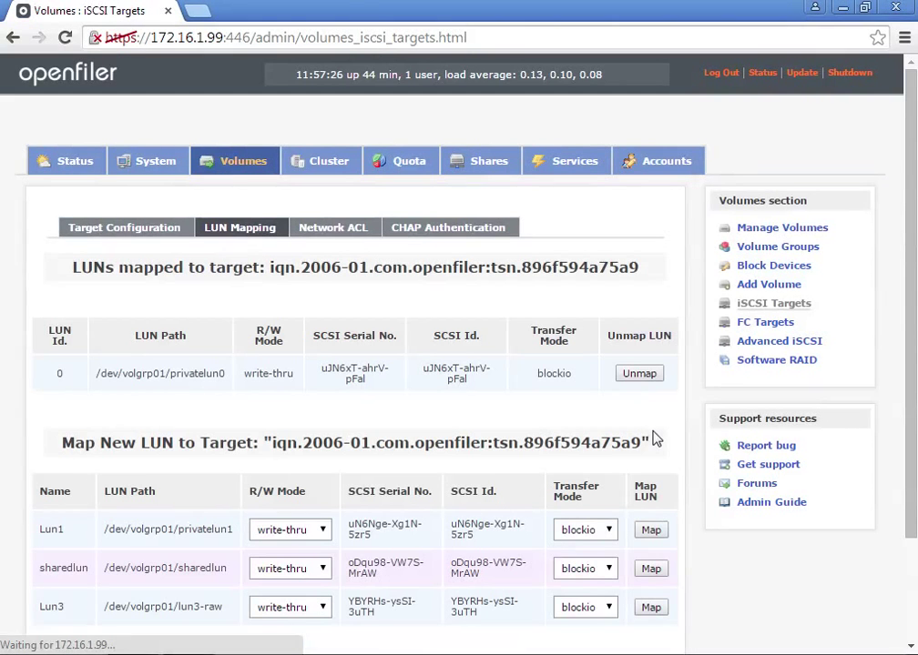
pyautogui.click(652, 532)
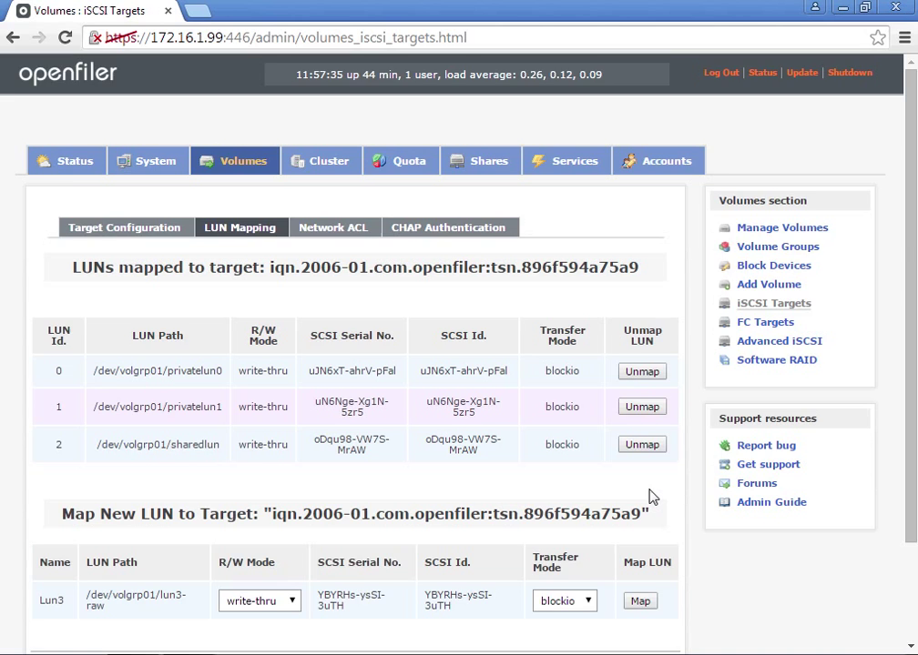
pyautogui.scroll(-3, 652, 497)
pyautogui.click(647, 485)
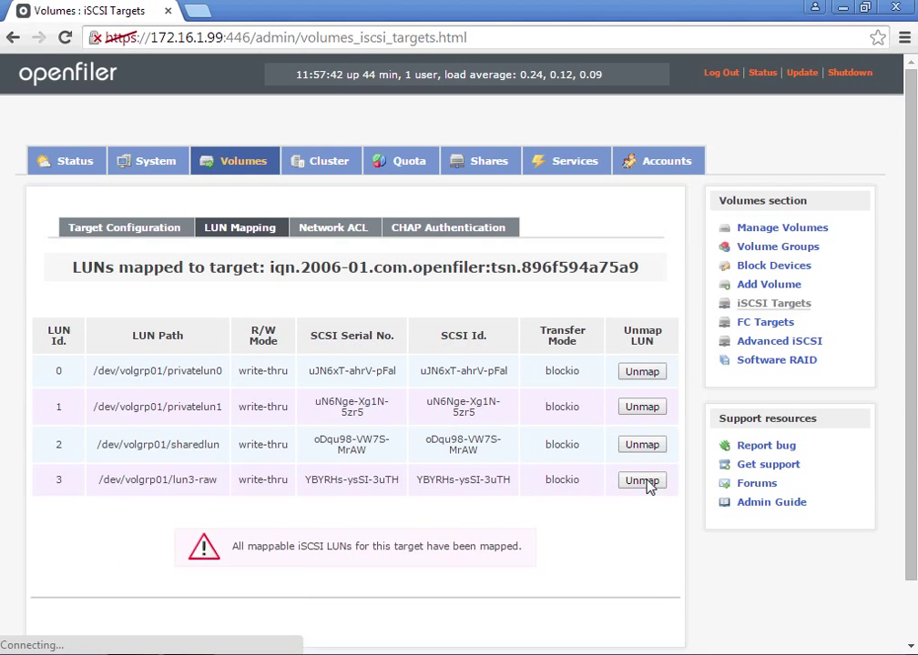
pyautogui.scroll(-2, 647, 485)
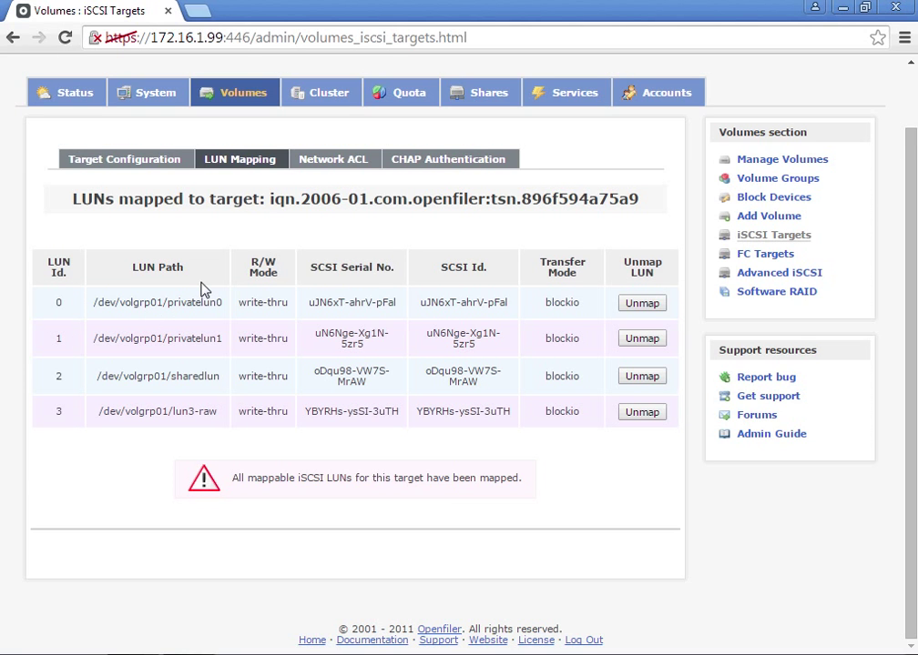
# In the target's Network ACL, set VMOTION (172.16.10.0) and MANAGEMENT (172.16.1.0) to Allow, updating after each.
pyautogui.click(334, 164)
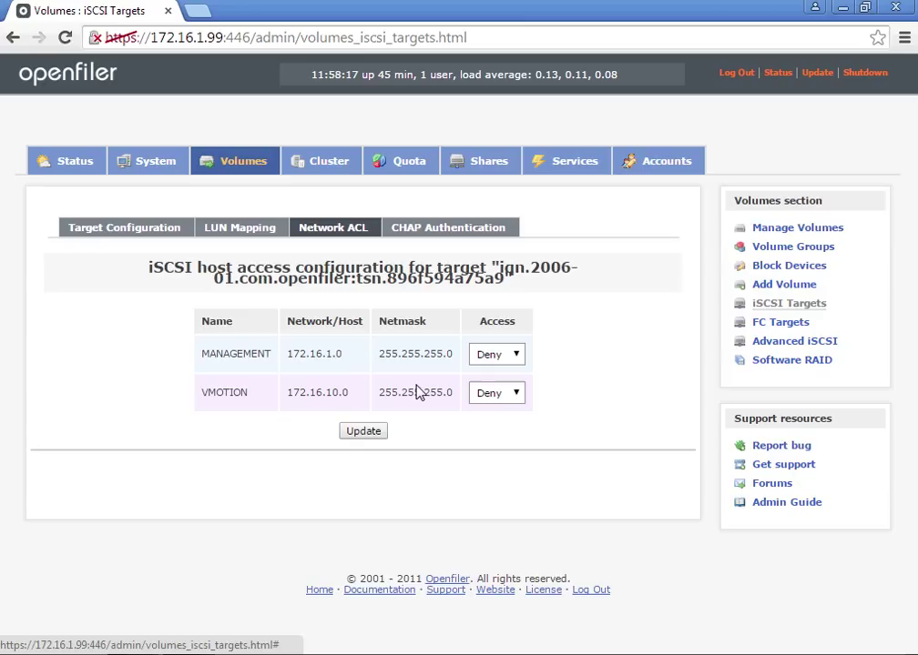
pyautogui.click(498, 397)
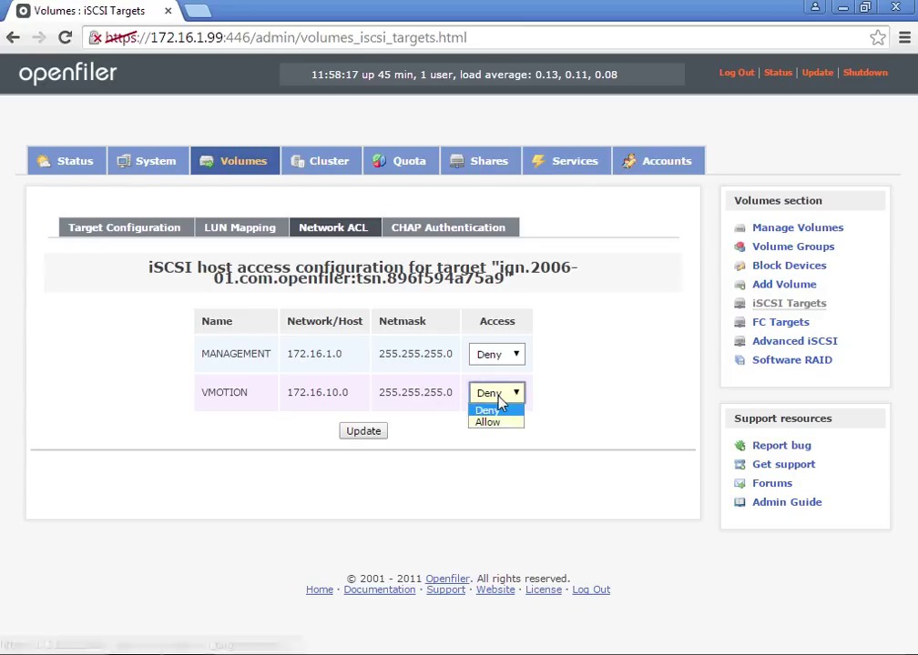
pyautogui.click(500, 422)
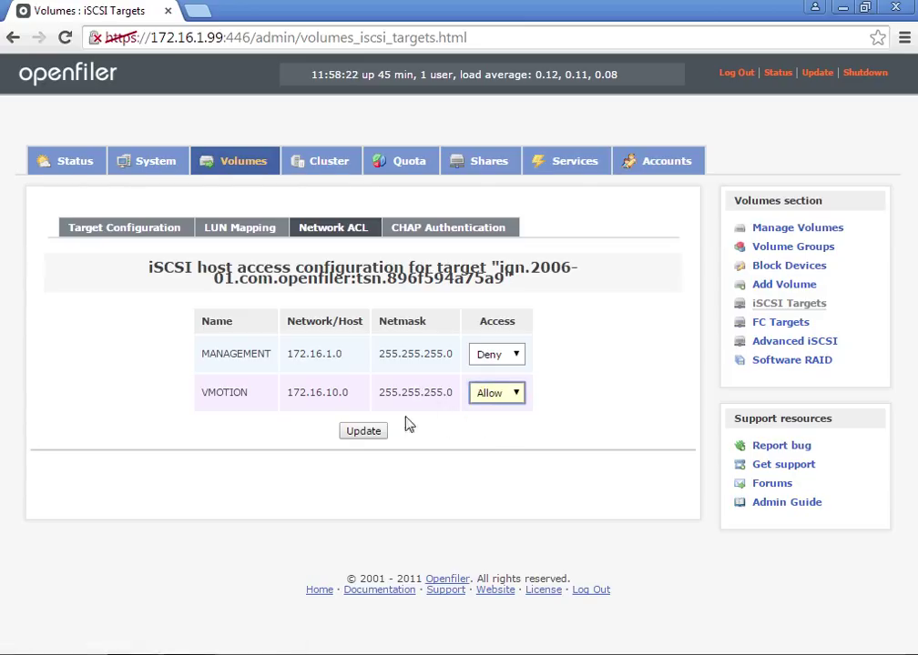
pyautogui.click(351, 434)
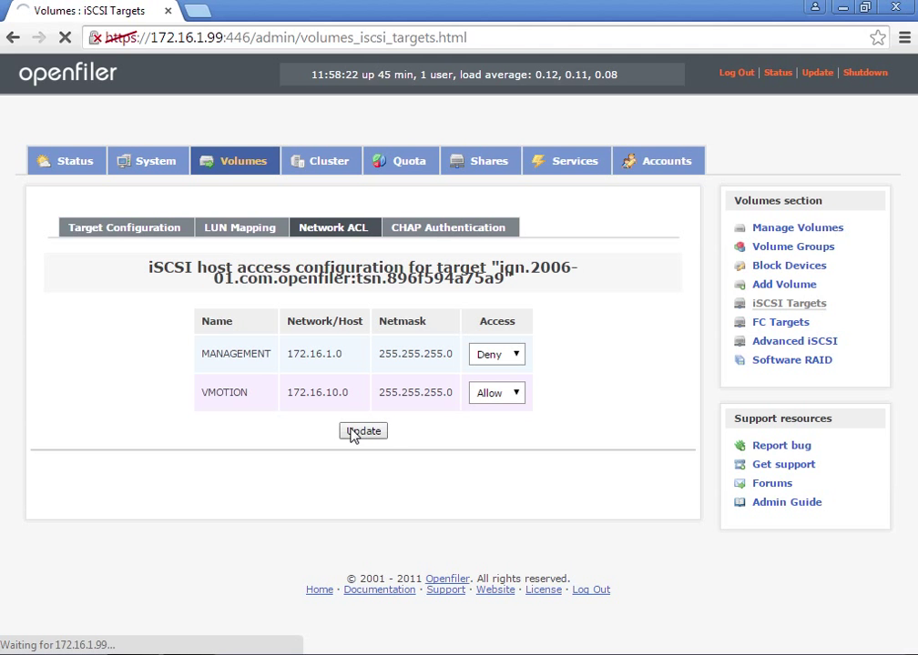
pyautogui.click(499, 355)
pyautogui.click(497, 385)
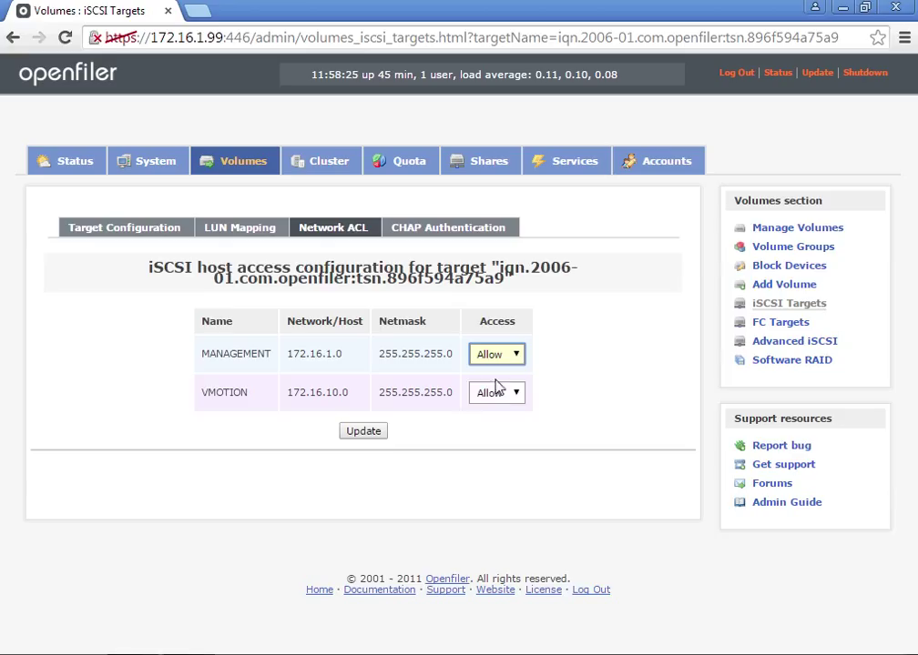
pyautogui.click(367, 434)
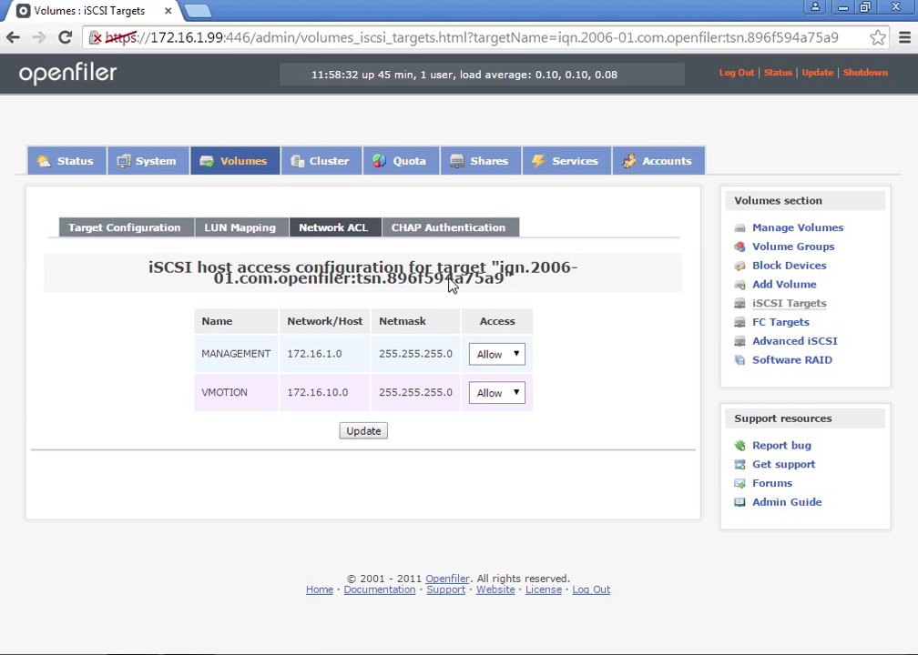
pyautogui.click(439, 228)
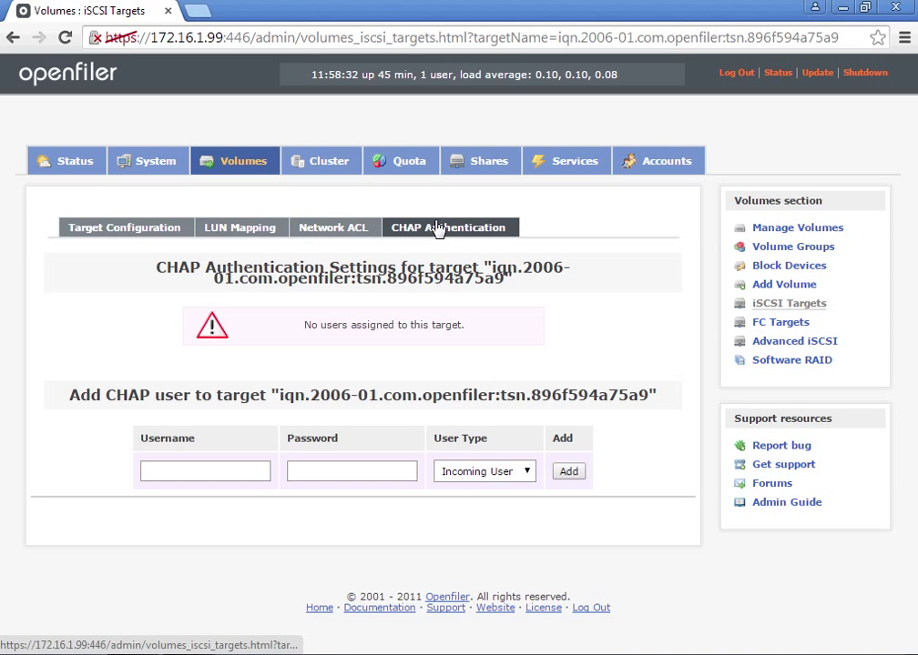